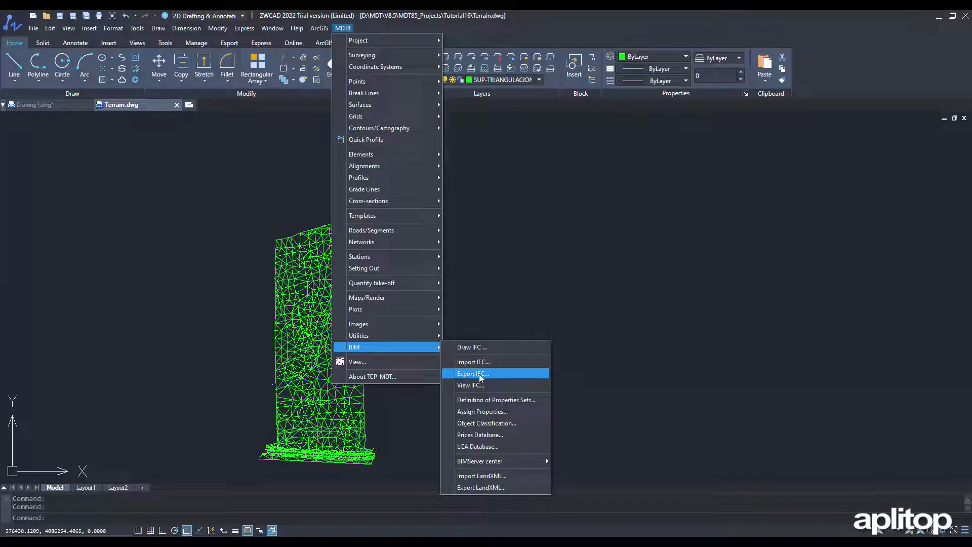
Start an IFC export of the terrain and set the site's coordinate reference system to ETRS89-UTM 30.
left_click(479, 375)
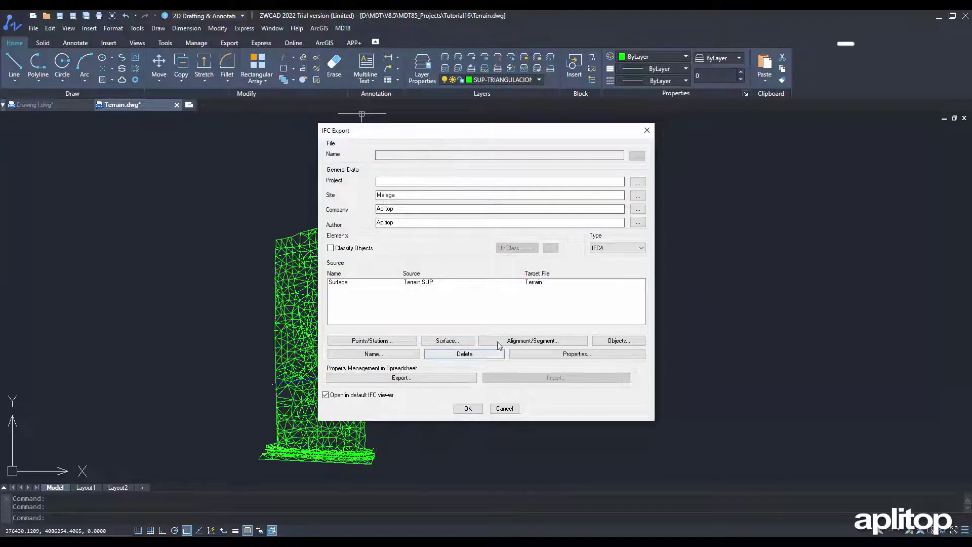
left_click(637, 196)
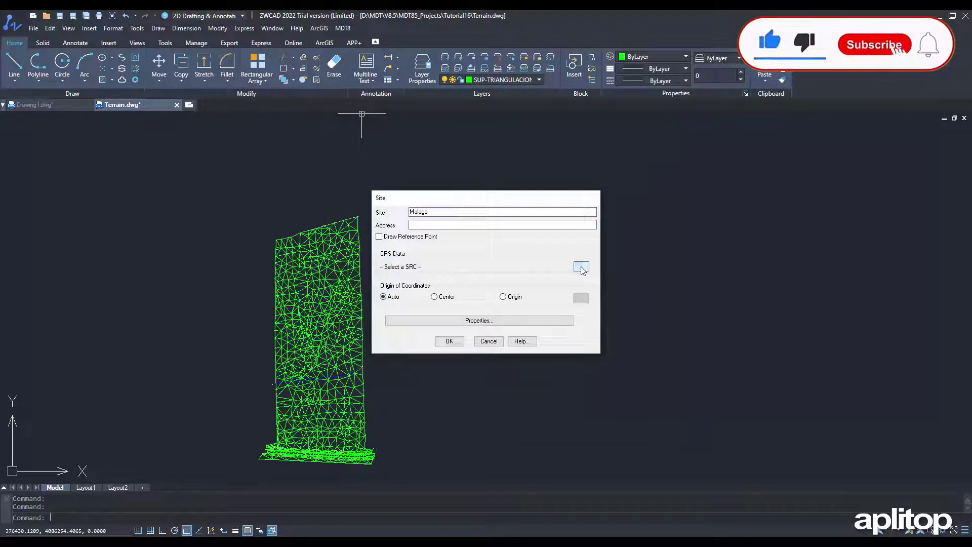
left_click(581, 267)
left_click(578, 251)
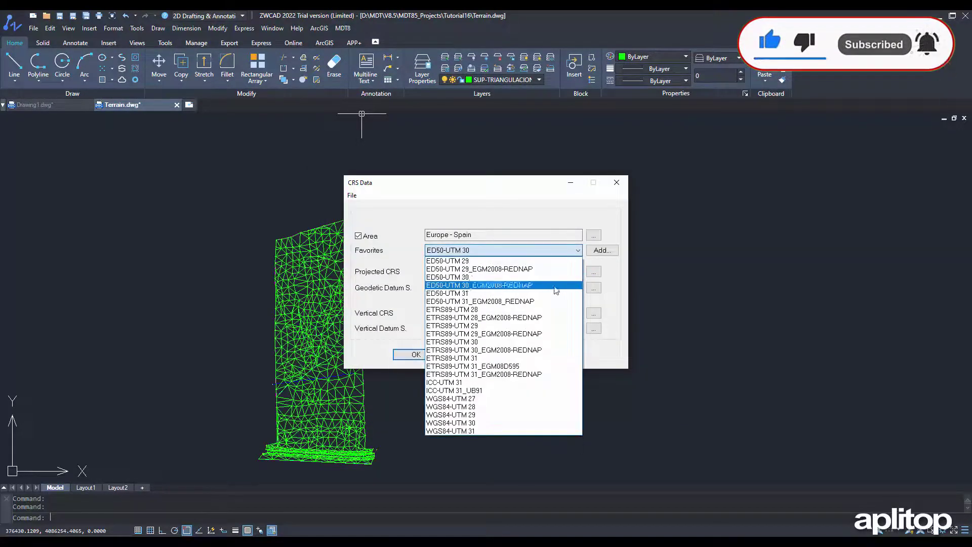
left_click(521, 342)
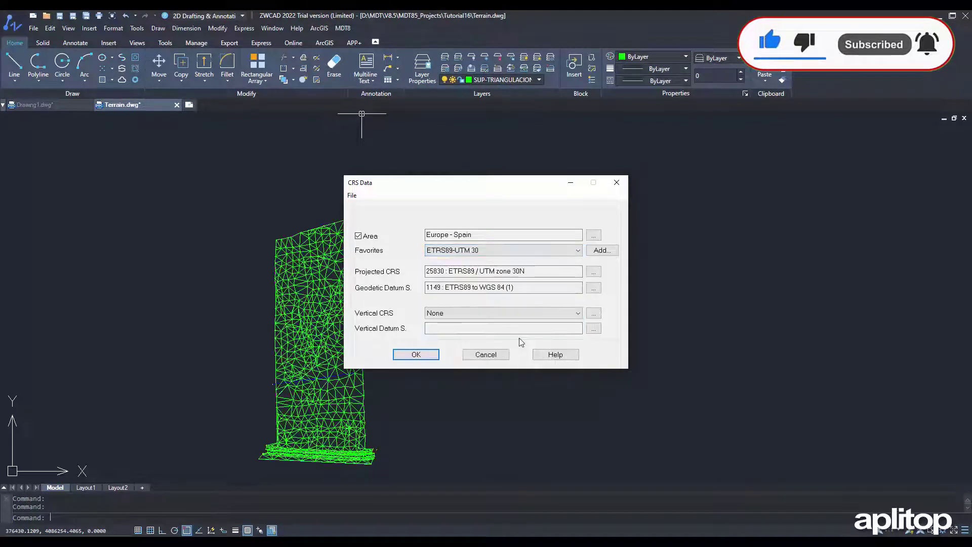
left_click(416, 353)
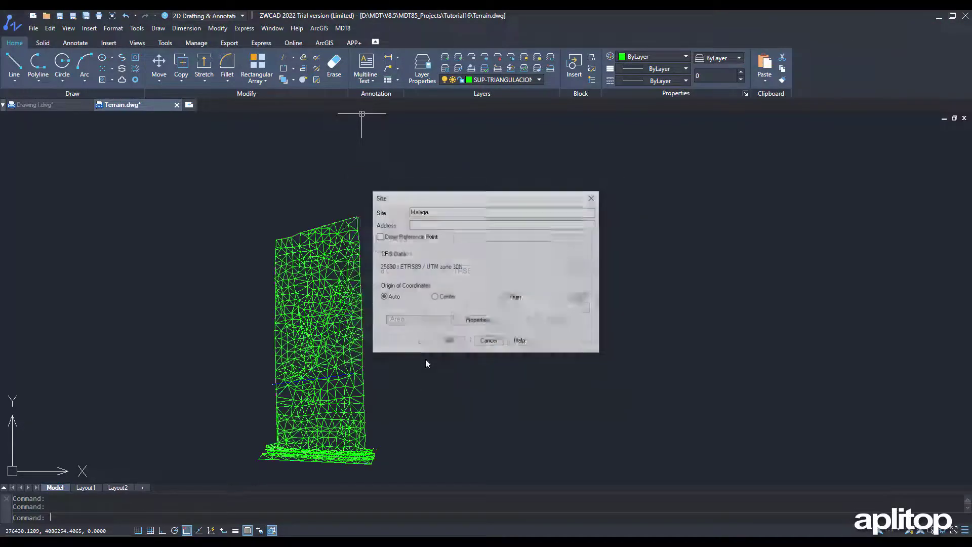
left_click(449, 341)
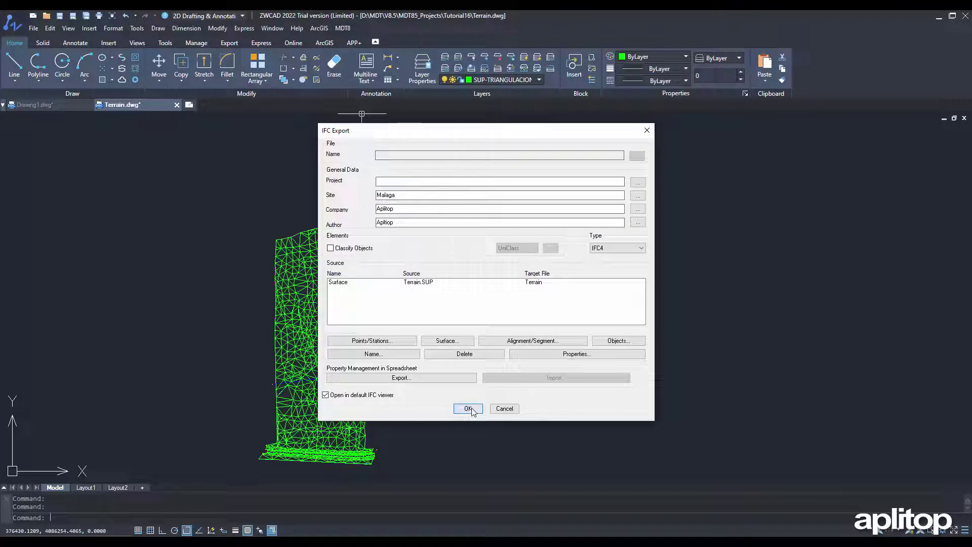
Save the IFC export as Terrain in the Tutorial16 folder and inspect the exported surface in the IFC viewer.
left_click(468, 409)
type("Terrai")
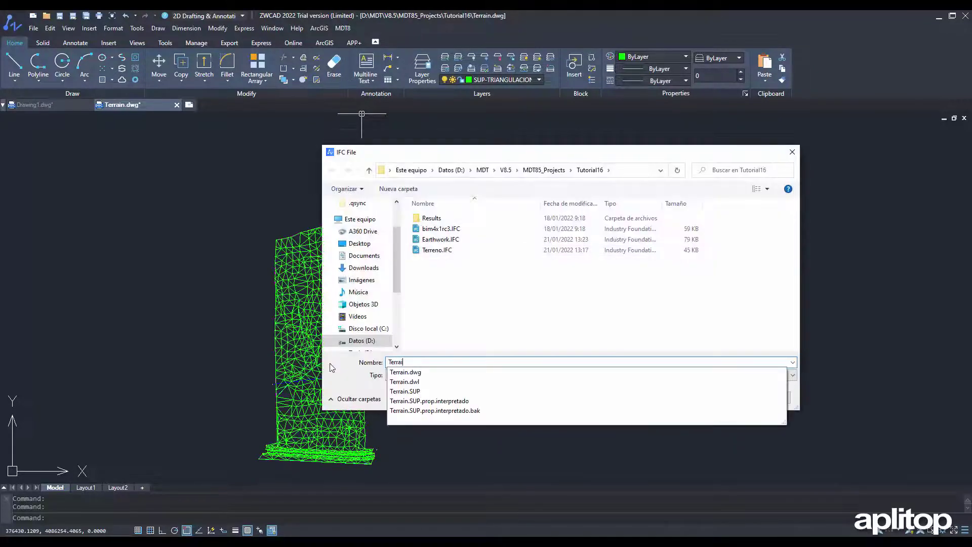
type("n")
key("Return")
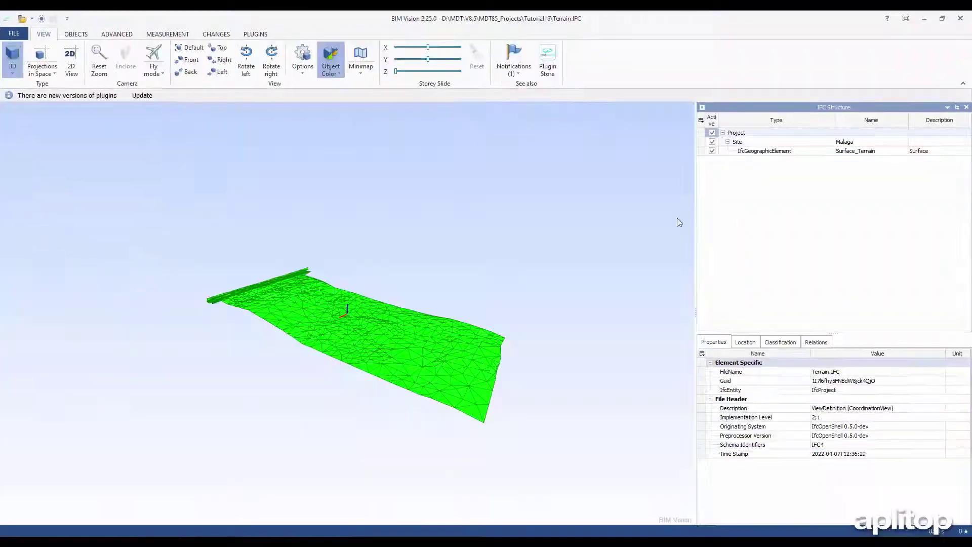
left_click_drag(574, 321, 209, 402)
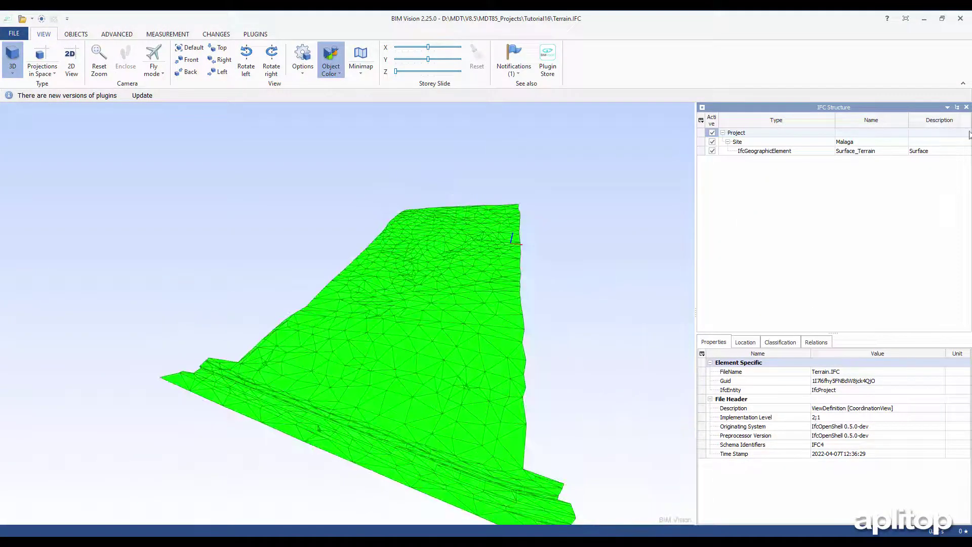
left_click(748, 152)
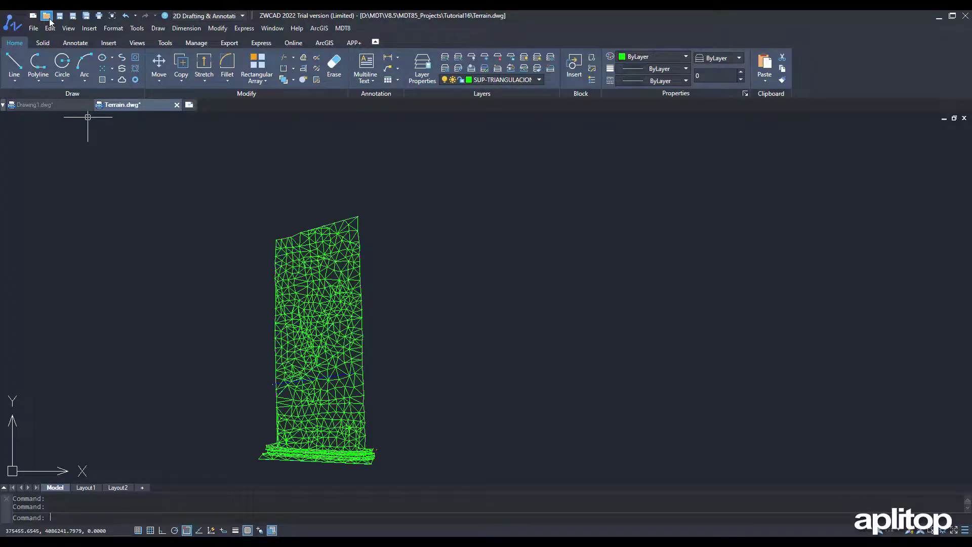
Open the drawing Earthworks.dwg from the Tutorial16 folder.
left_click(46, 16)
left_click(87, 77)
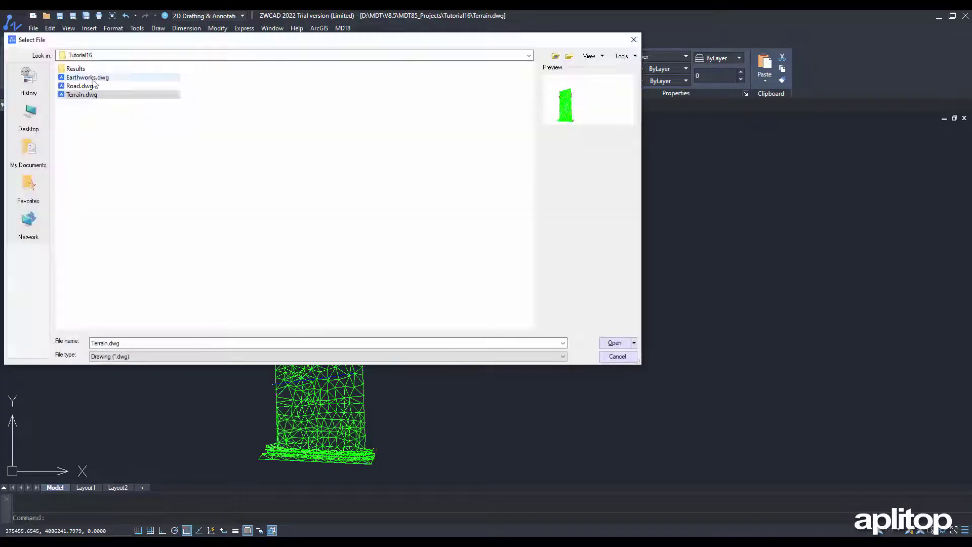
left_click(615, 343)
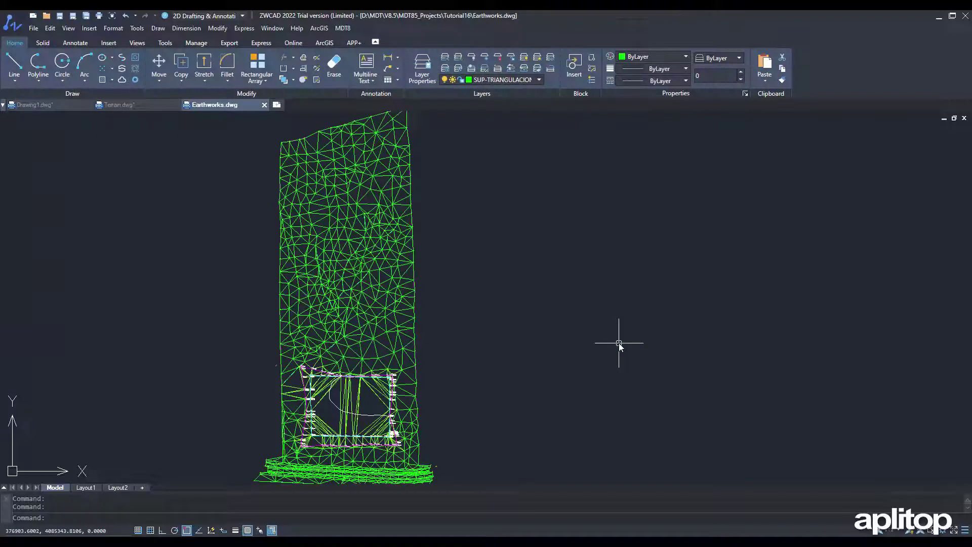
Start an IFC export of the Earthworks drawing and accept the Malaga site data.
left_click(343, 27)
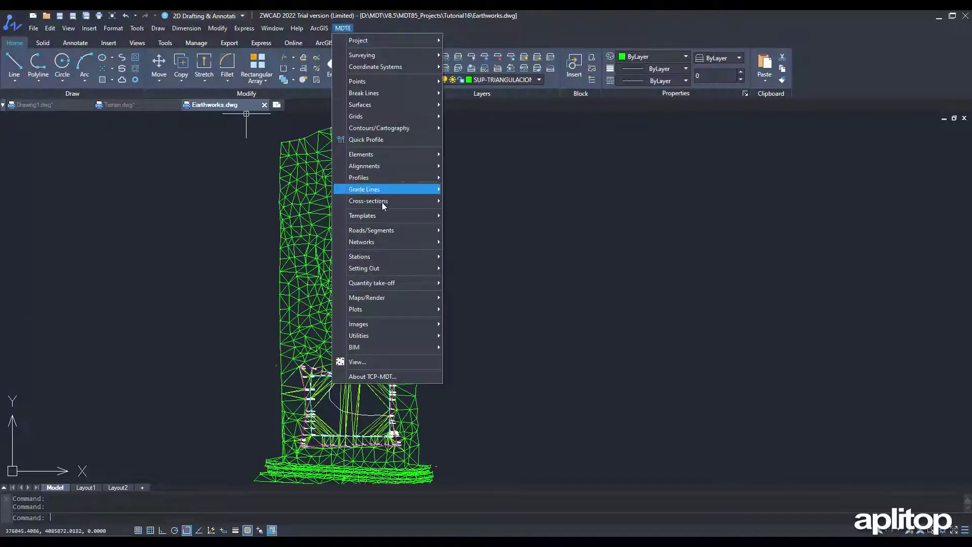
mouse_move(373, 348)
left_click(469, 373)
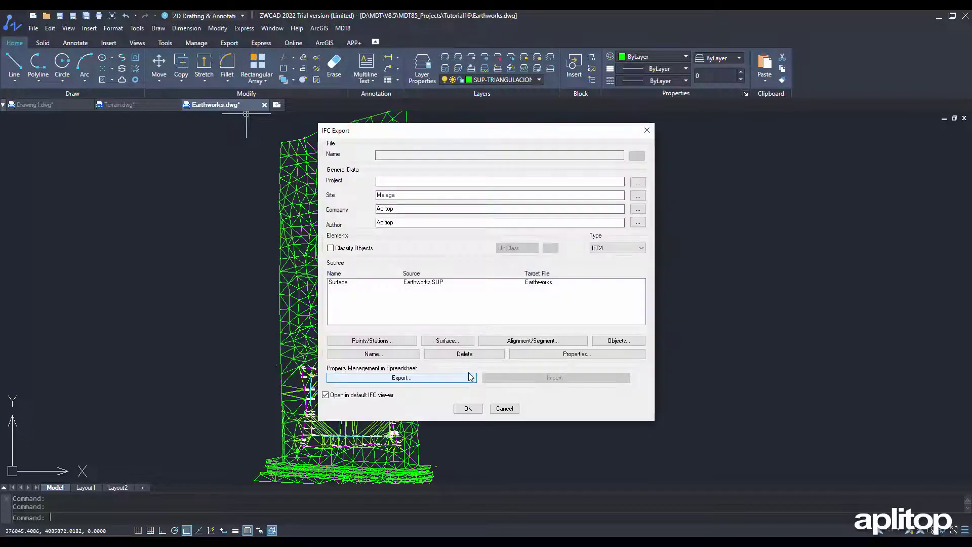
left_click(637, 196)
left_click(449, 341)
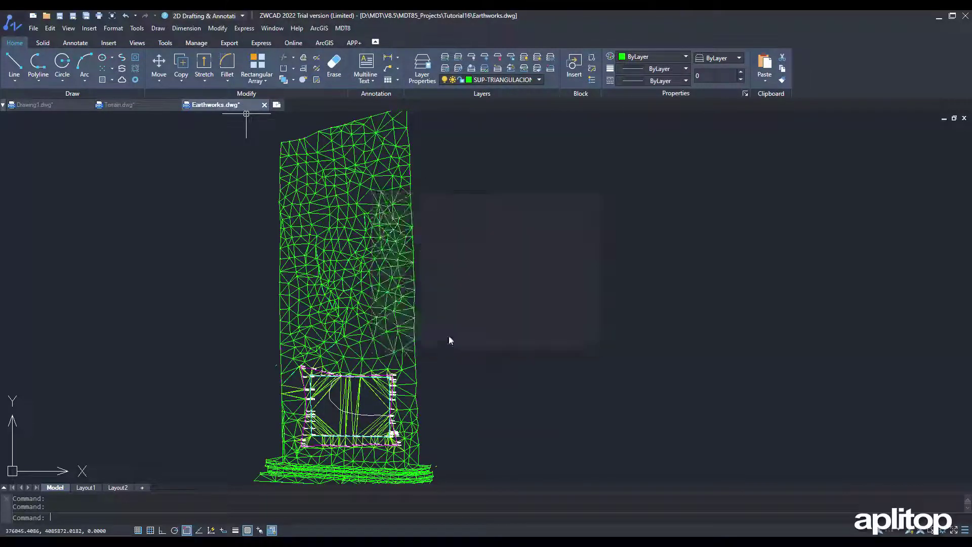
Add the Terrain.SUP surface to the export sources and save the export as Earthworks.IFC.
left_click(451, 341)
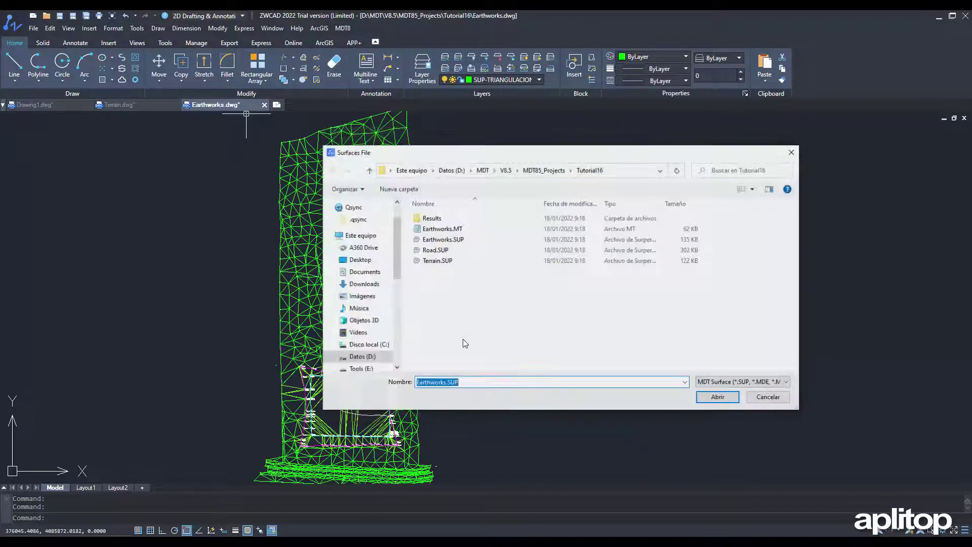
left_click(445, 261)
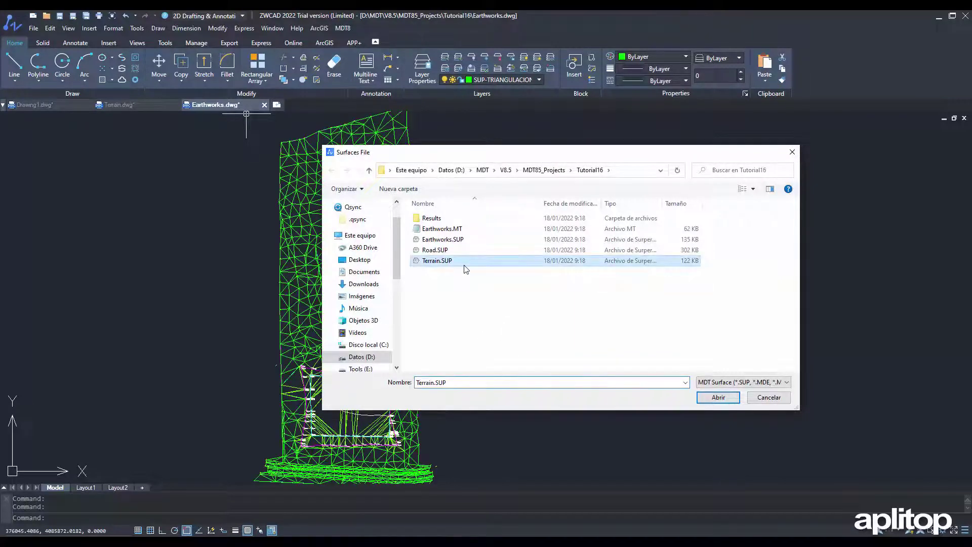
left_click(717, 397)
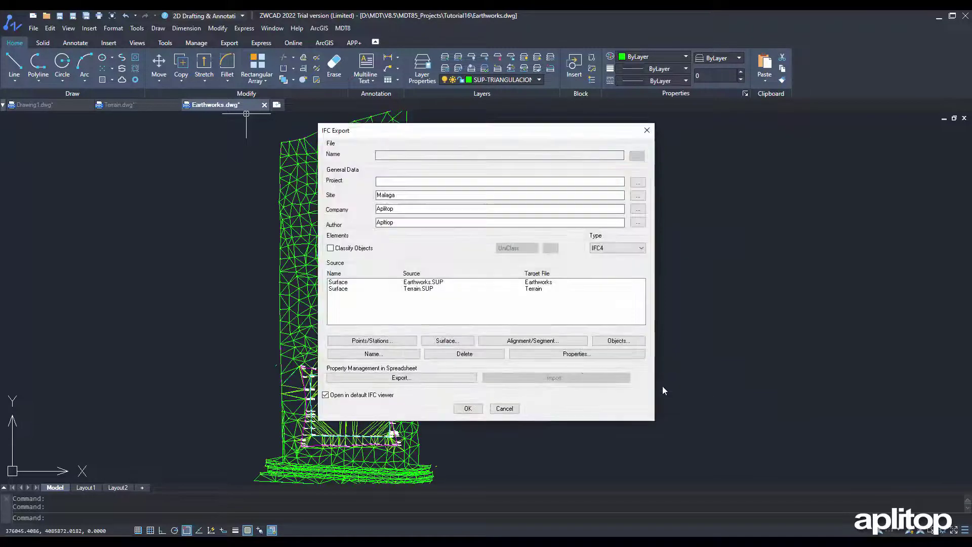
left_click(476, 408)
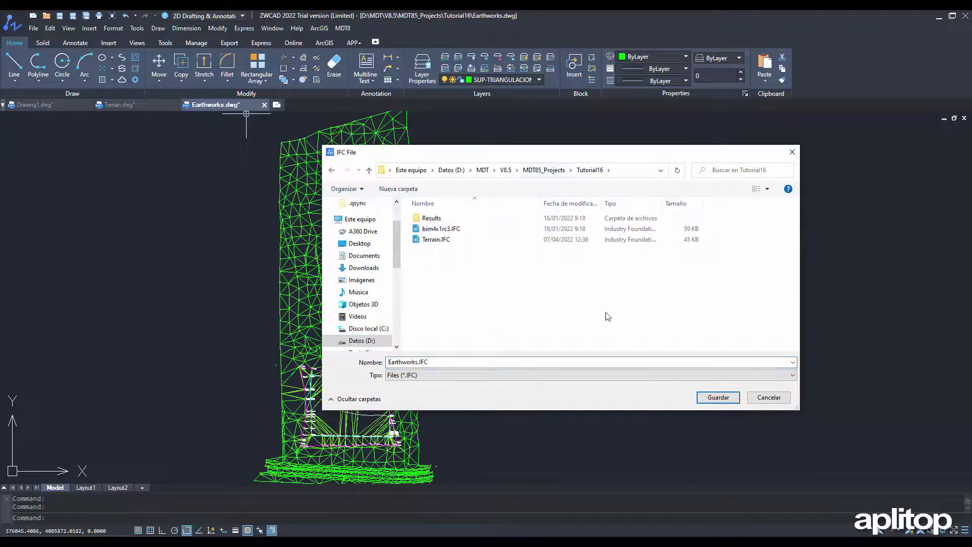
left_click(718, 397)
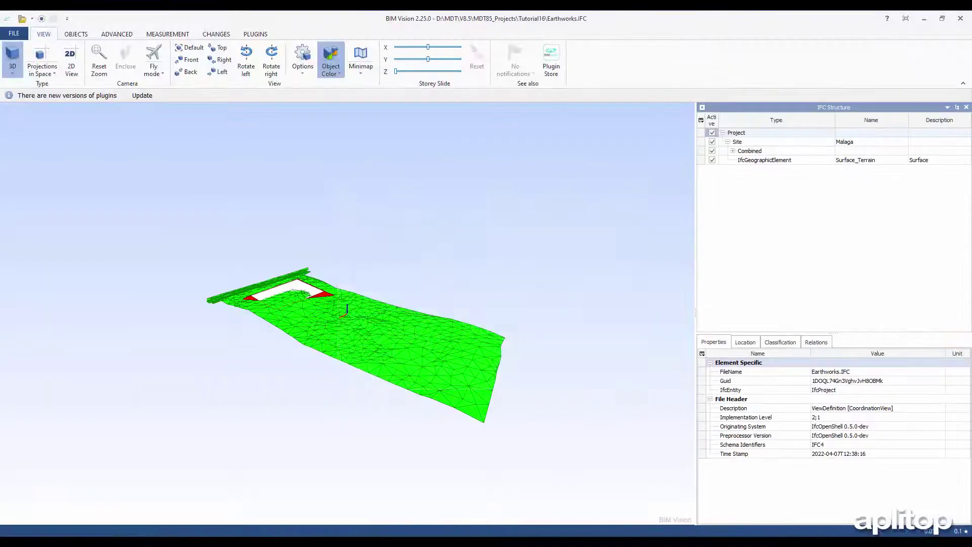
Examine the earthworks and terrain surface elements and their properties in the IFC viewer, and close the viewer.
left_click_drag(328, 366, 425, 378)
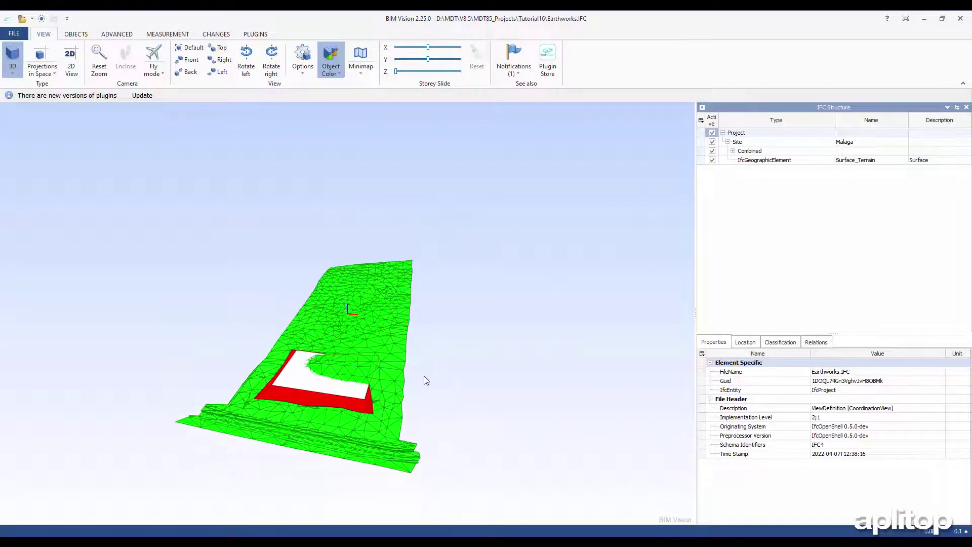
left_click_drag(284, 413, 315, 396)
left_click(363, 306)
right_click(363, 305)
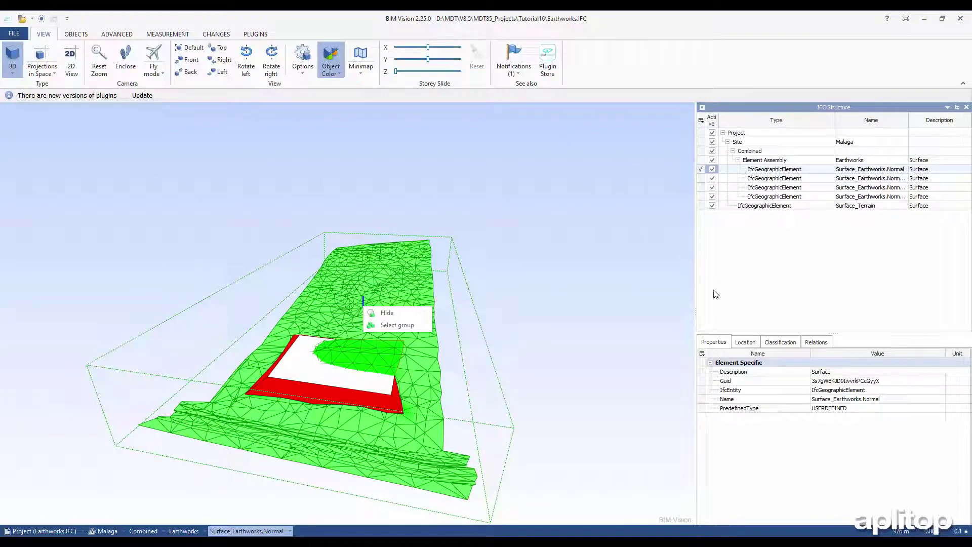
left_click(572, 344)
left_click_drag(329, 458, 350, 441)
left_click(770, 179)
left_click(770, 187)
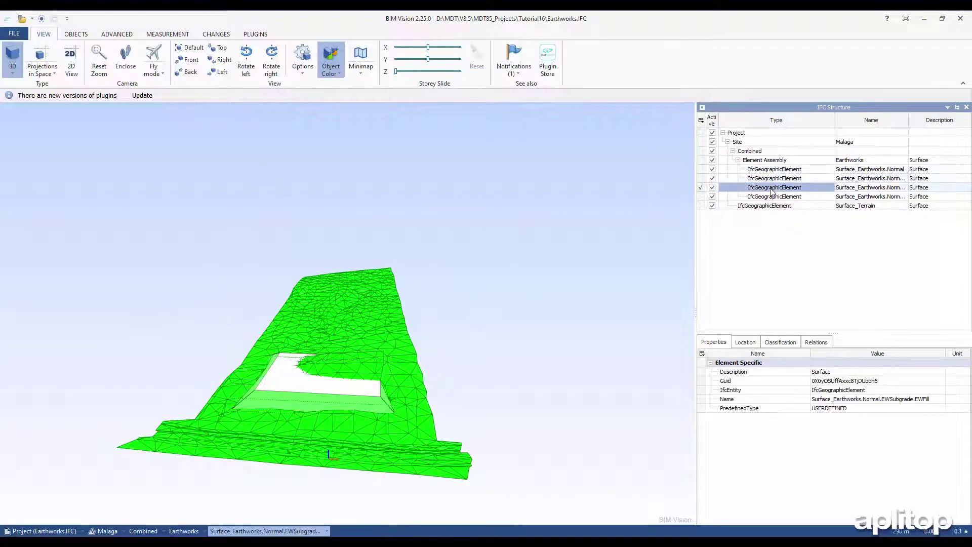
left_click(771, 196)
left_click(770, 206)
left_click_drag(969, 366, 960, 453)
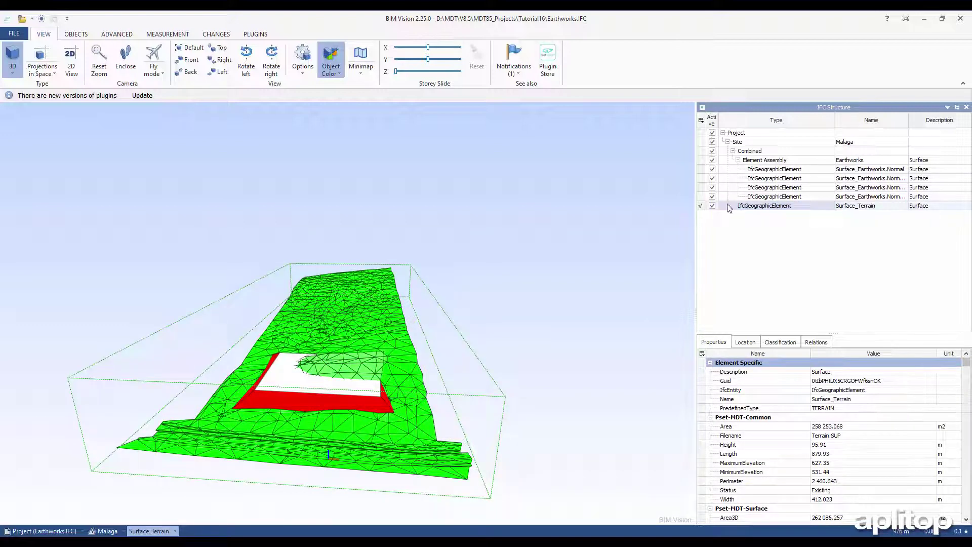
left_click(960, 19)
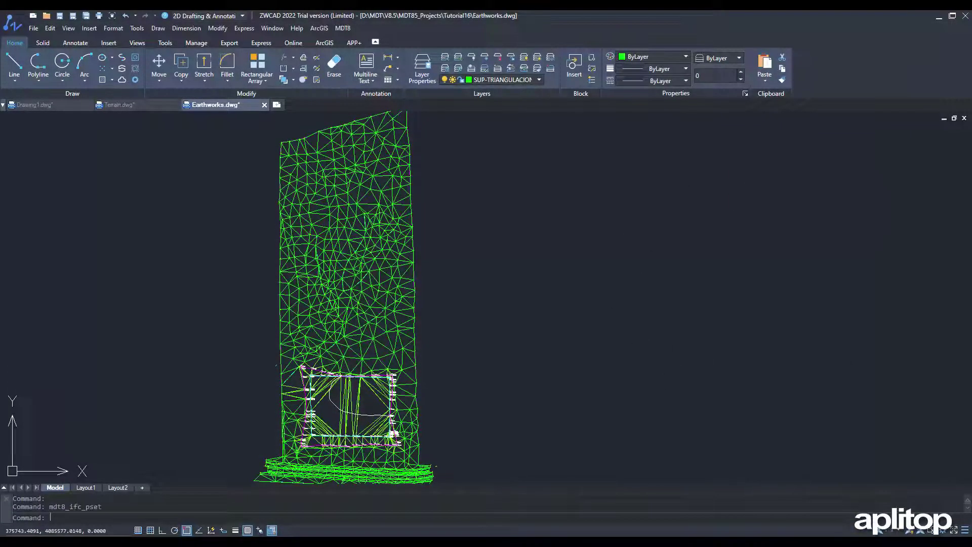
Review the list of defined property sets and close it.
left_click(343, 28)
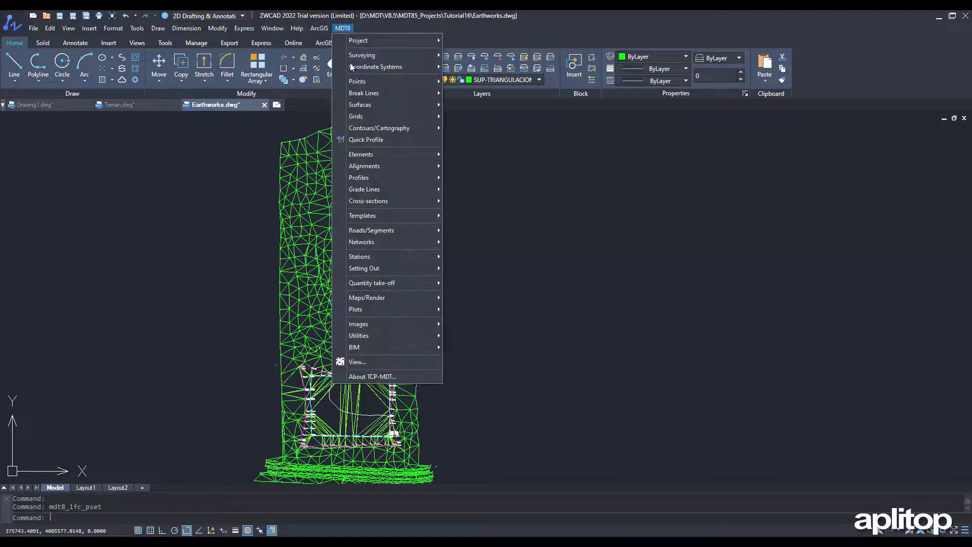
mouse_move(377, 349)
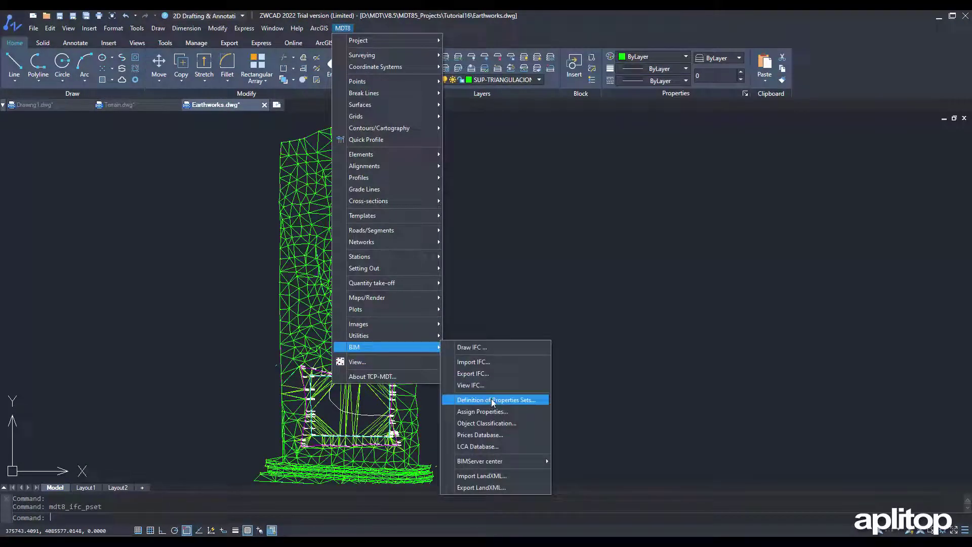
left_click(492, 400)
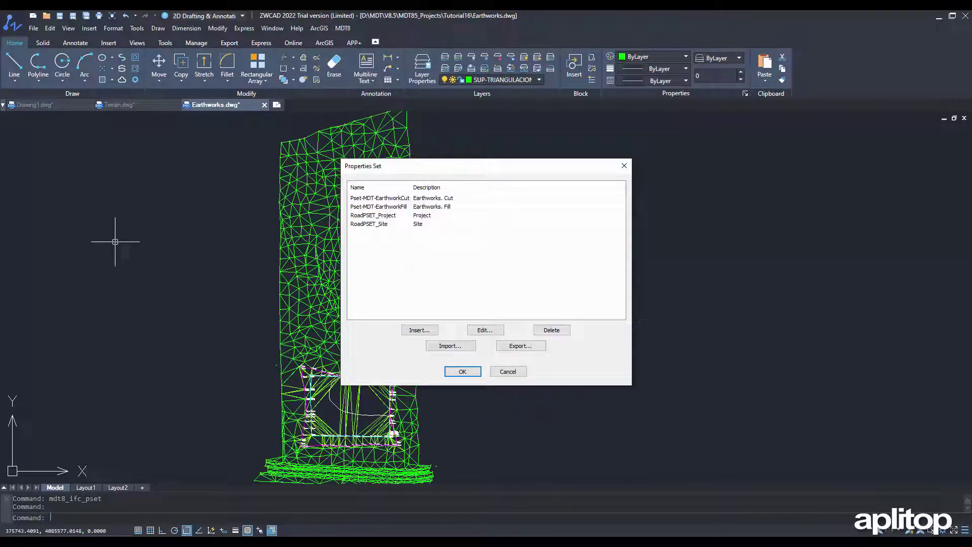
left_click(462, 371)
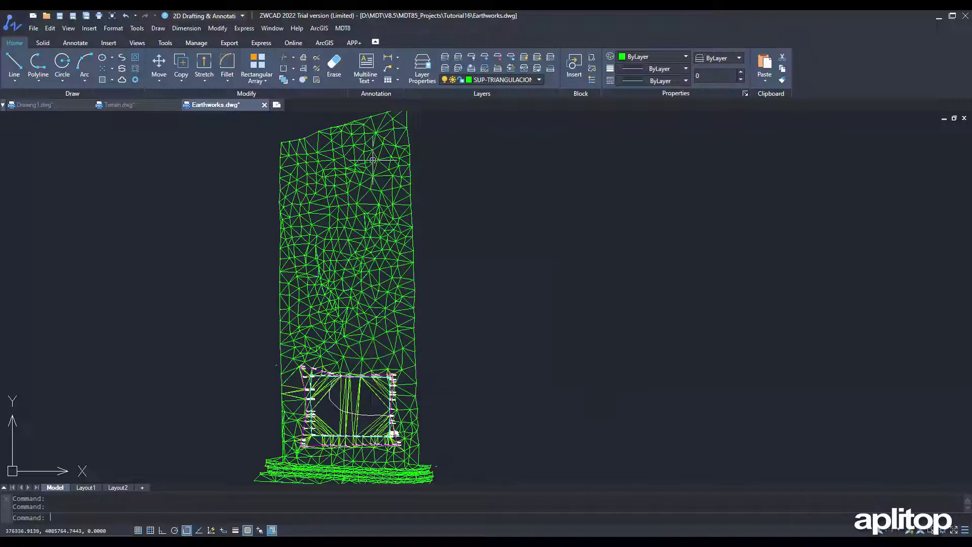
Start assigning IFC properties by file and choose Earthworks.MT as the target.
left_click(343, 28)
mouse_move(400, 347)
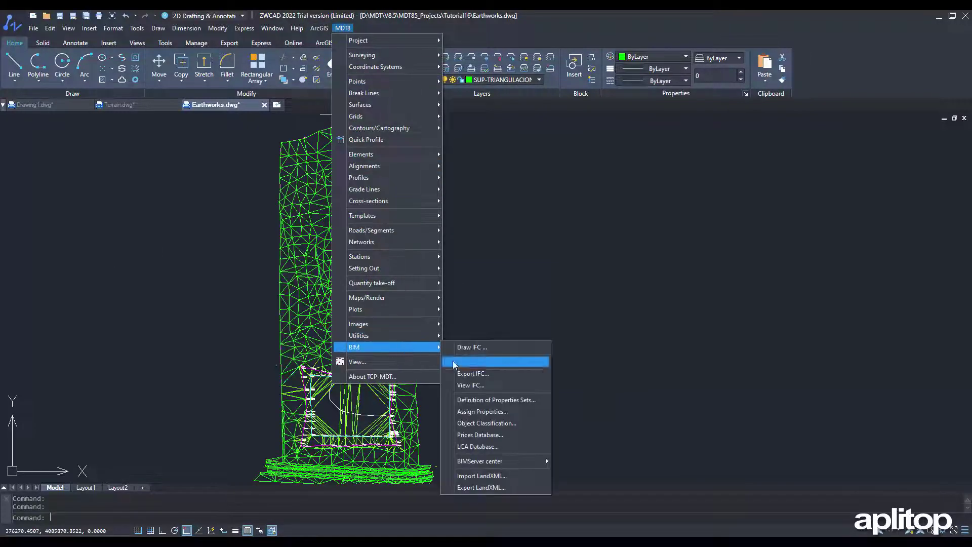
left_click(499, 411)
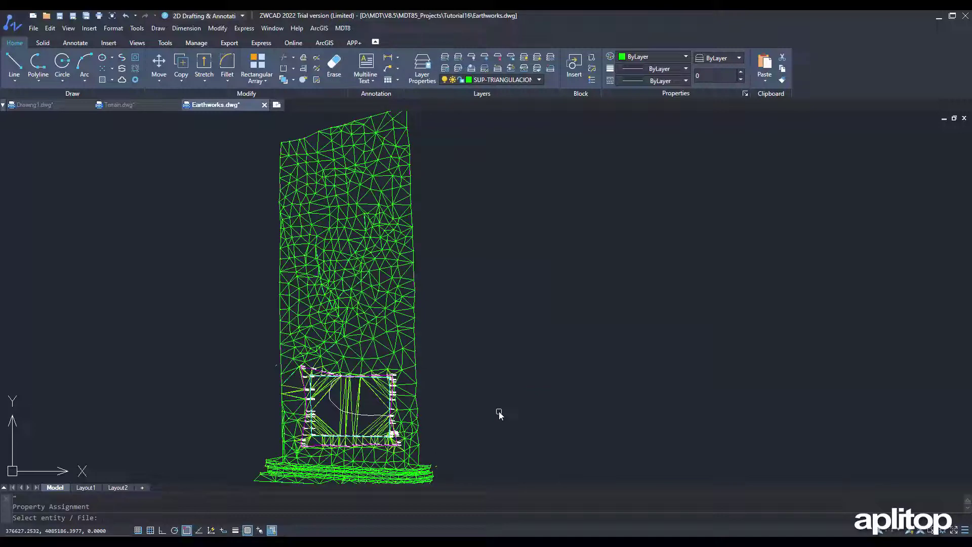
key("Return")
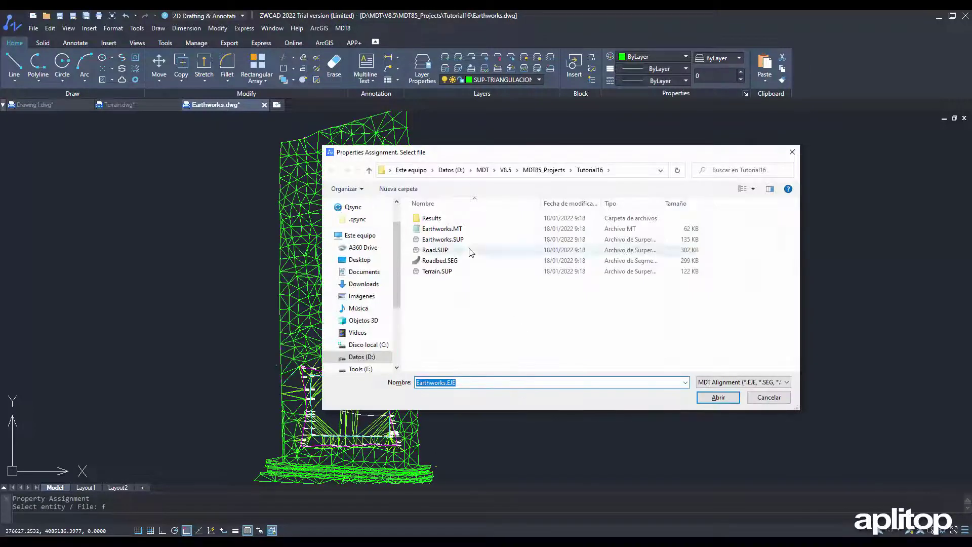
left_click(466, 229)
left_click(704, 398)
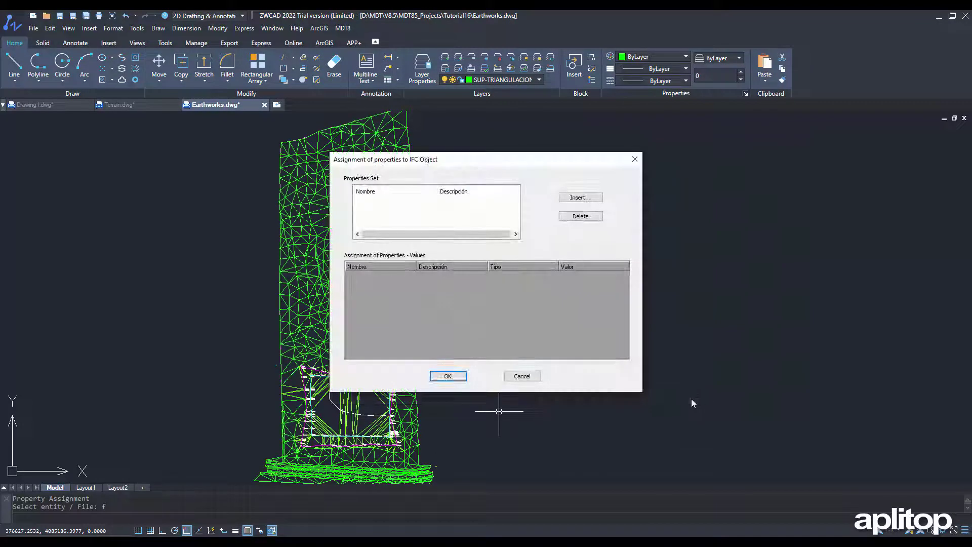
Insert the Pset-MDT-EarthworkCut and Pset-MDT-EarthworkFill property sets into the Earthworks.MT property assignment.
left_click(577, 198)
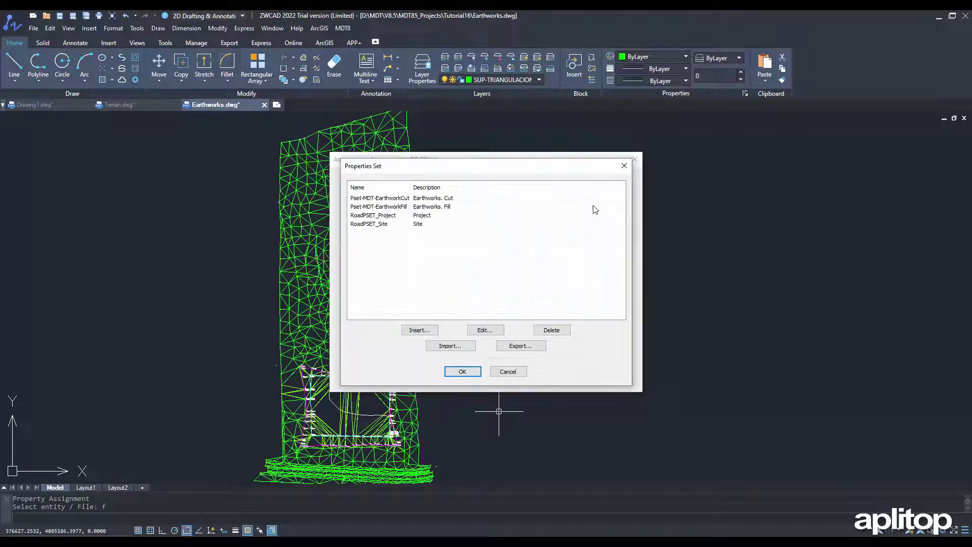
left_click(400, 206)
left_click(392, 198)
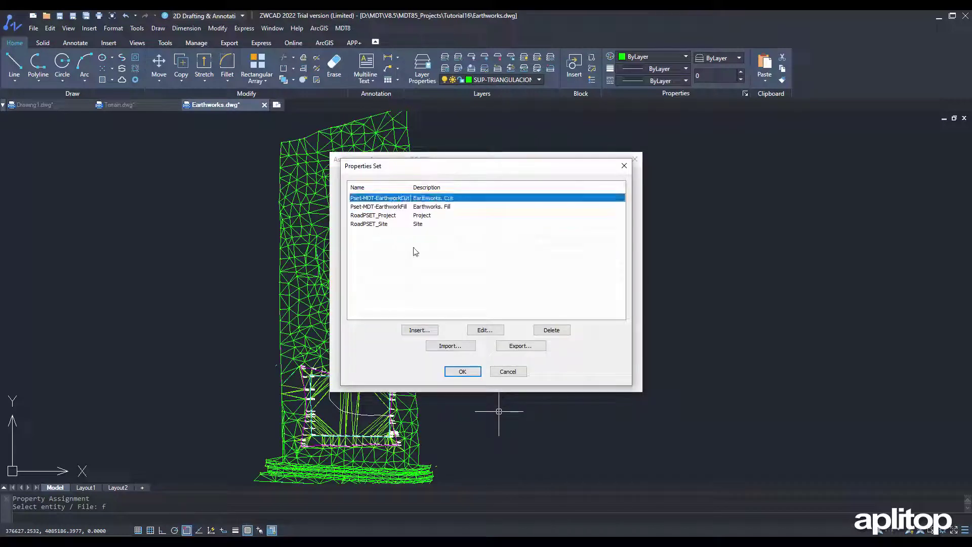
left_click(462, 371)
left_click(571, 199)
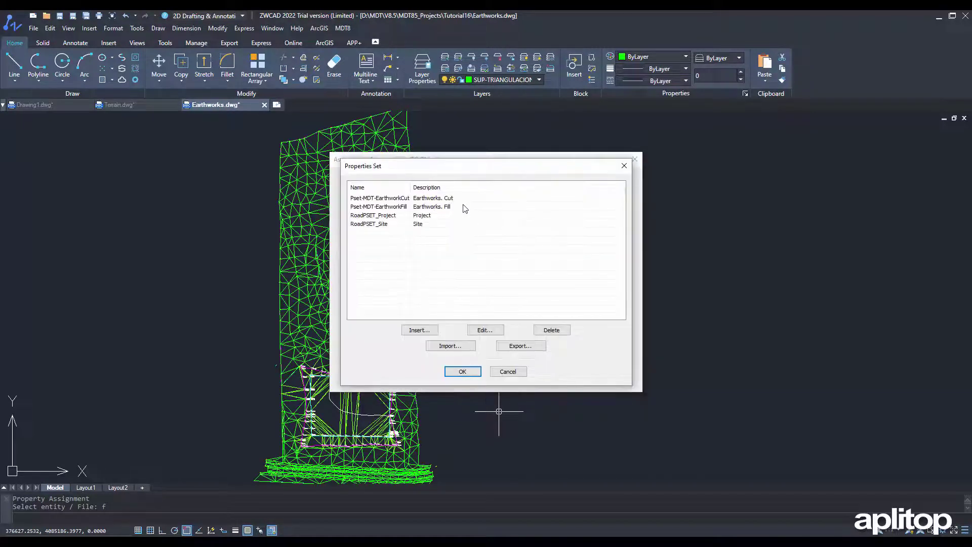
left_click(464, 207)
left_click(463, 372)
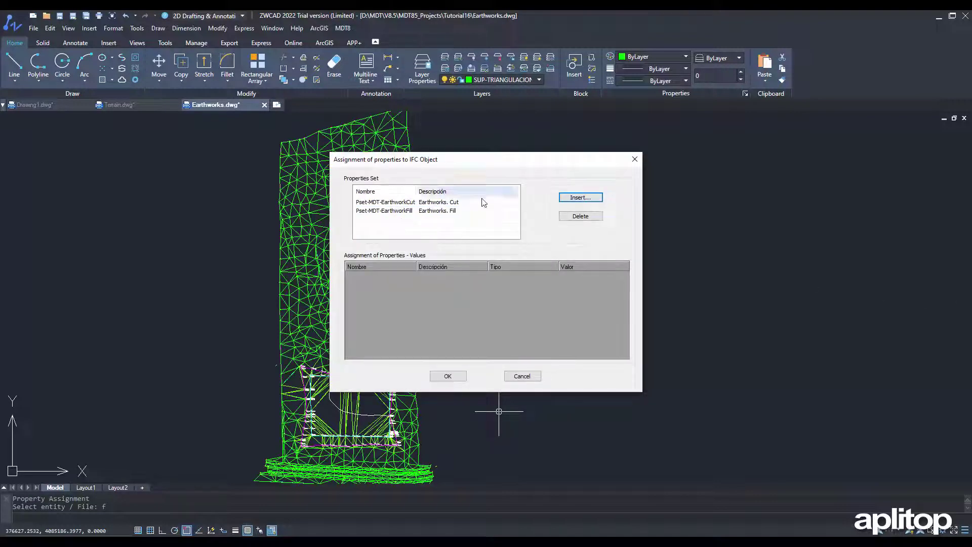
Set the Slope value of the Pset-MDT-EarthworkCut property set to 0.667 and confirm the property assignment.
left_click(462, 204)
left_click(455, 212)
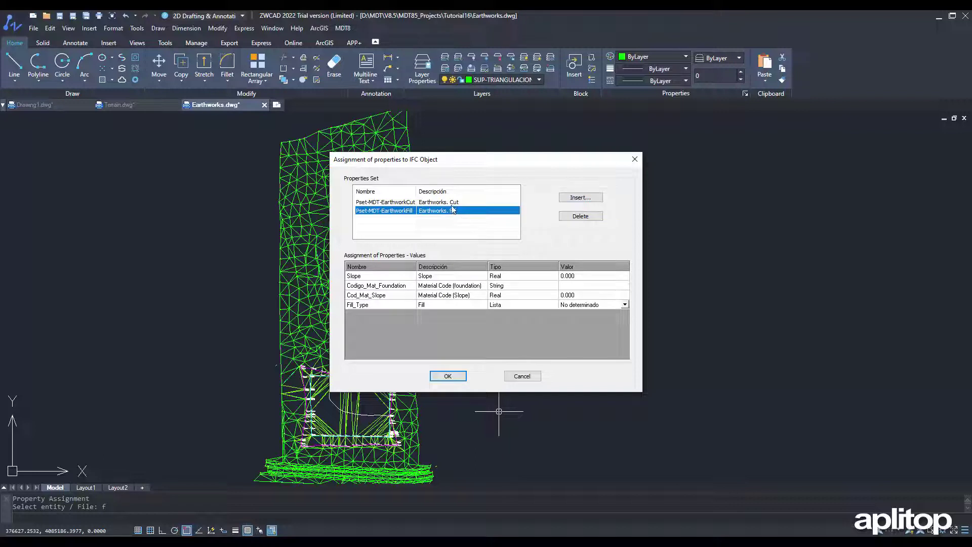
left_click(453, 203)
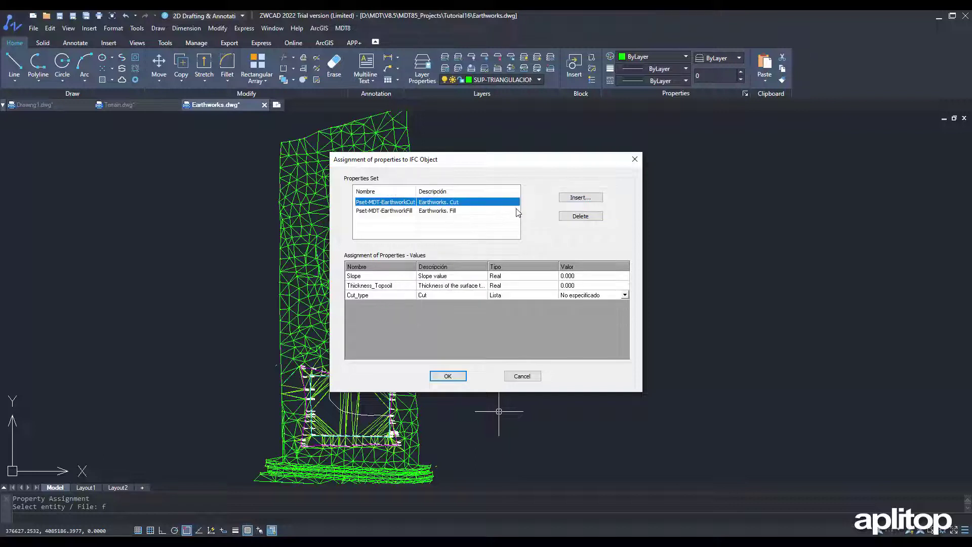
left_click(581, 275)
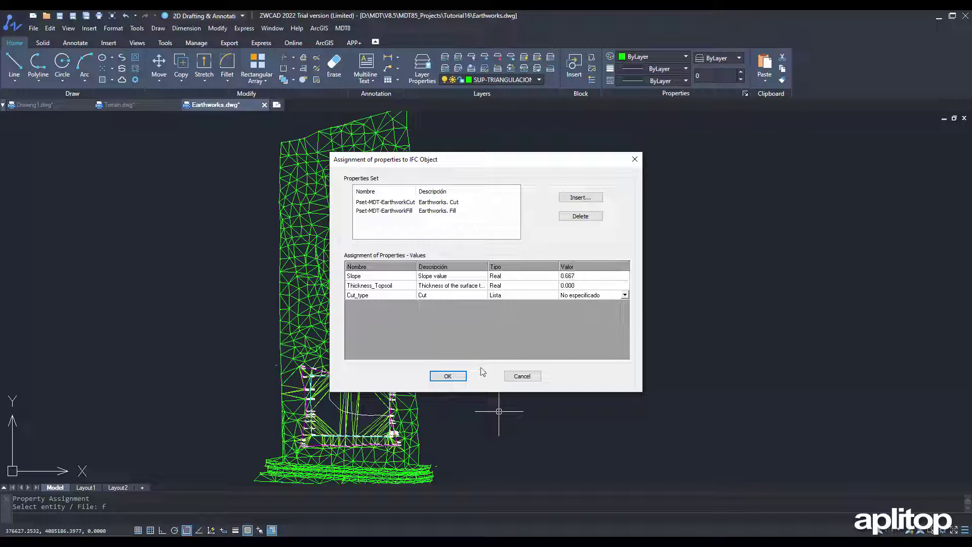
left_click(447, 375)
Start an IFC export of the earthworks drawing and add Terrain.SUP and Earthworks.MT to its sources.
left_click(341, 28)
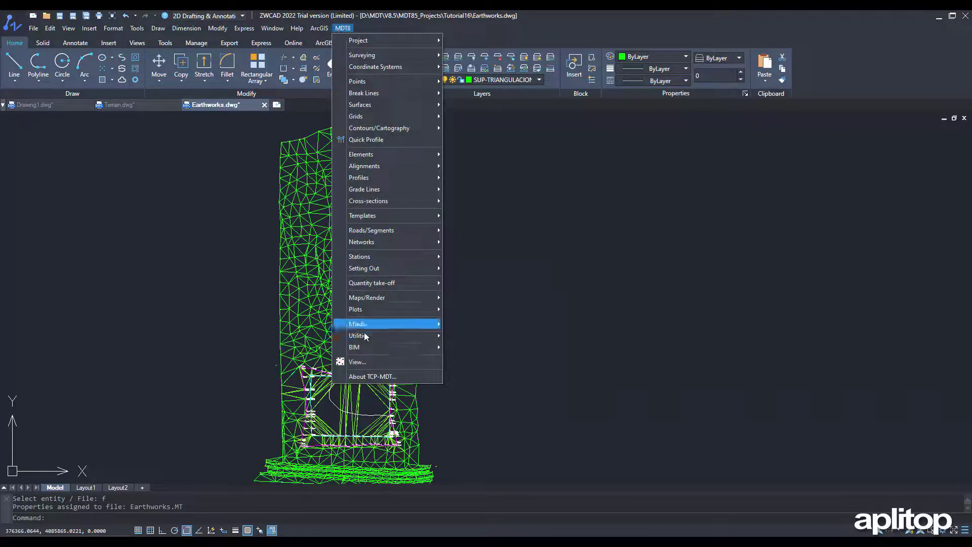
mouse_move(430, 349)
left_click(471, 373)
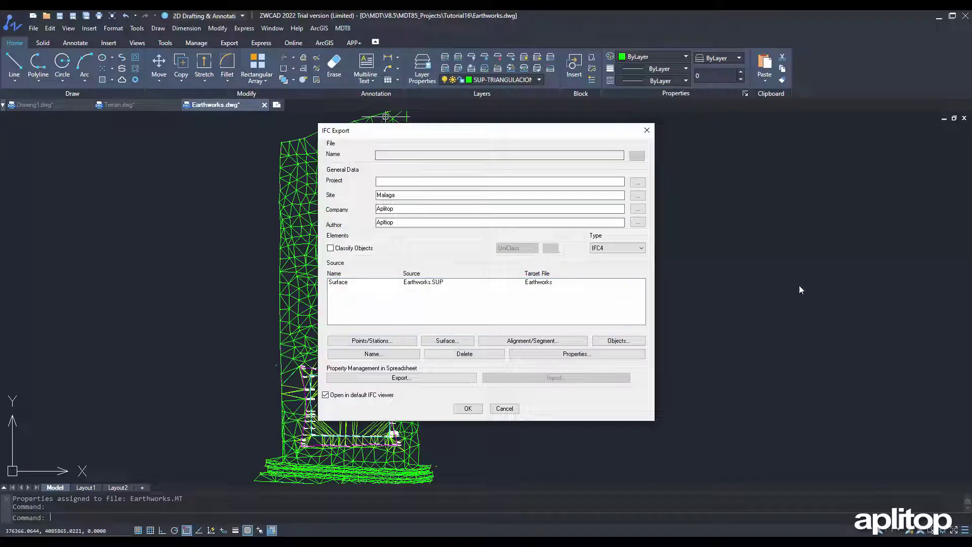
left_click(447, 340)
double_click(428, 266)
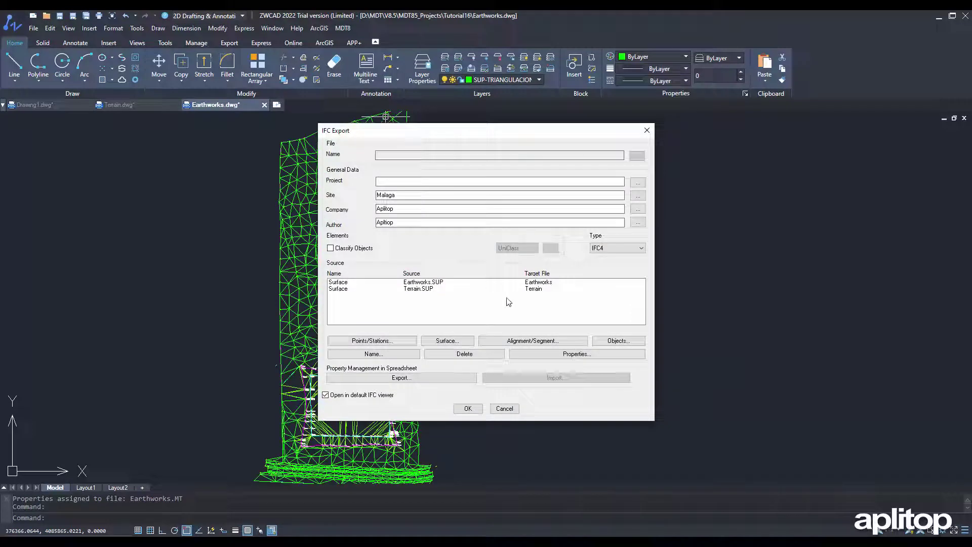
left_click(436, 340)
double_click(473, 257)
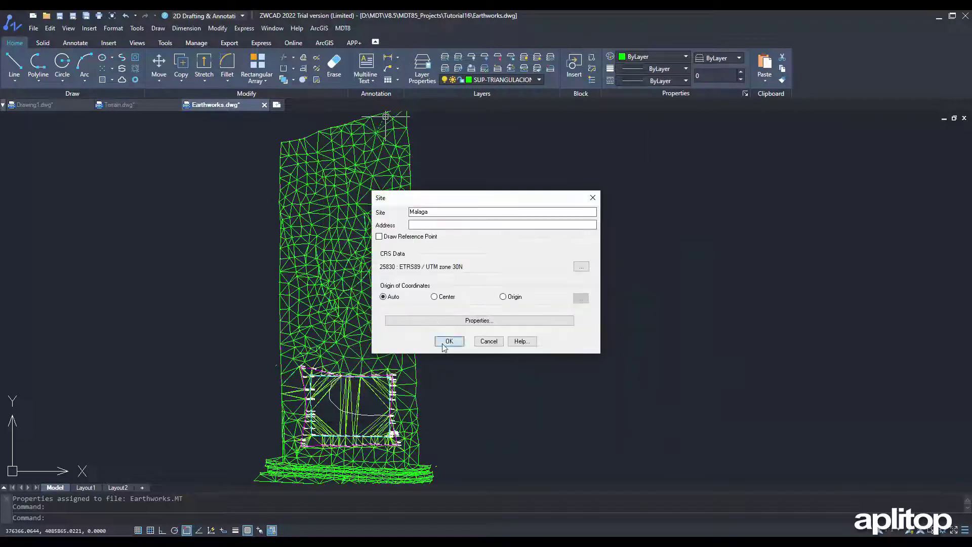
Accept the Malaga site with ETRS89 / UTM zone 30N and save the export as Earthworks.IFC, replacing the existing file.
left_click(445, 340)
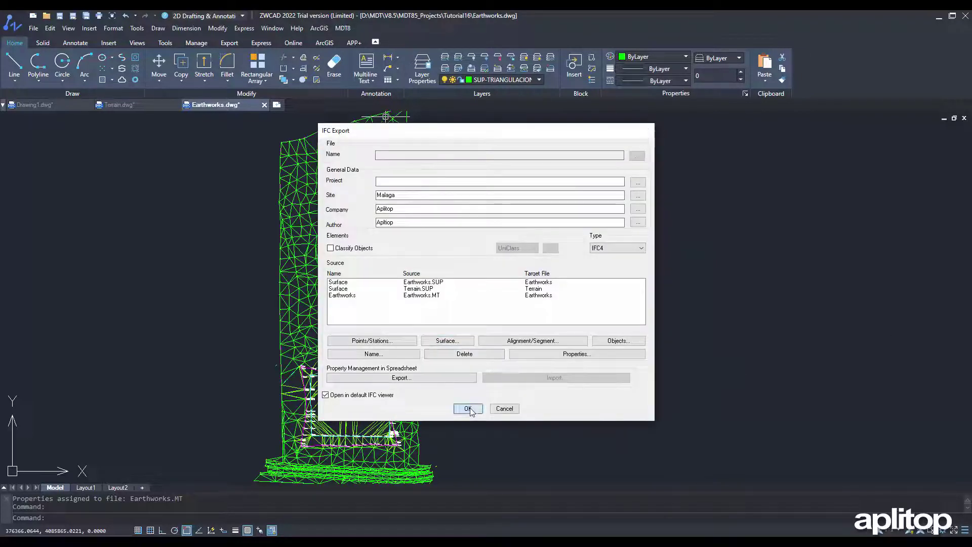
left_click(468, 408)
left_click(440, 239)
left_click(718, 397)
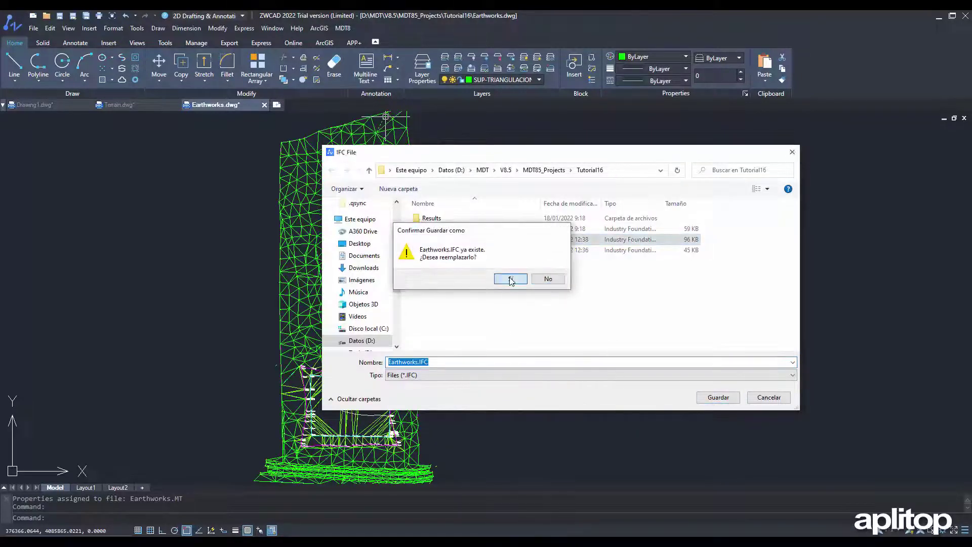
left_click(510, 278)
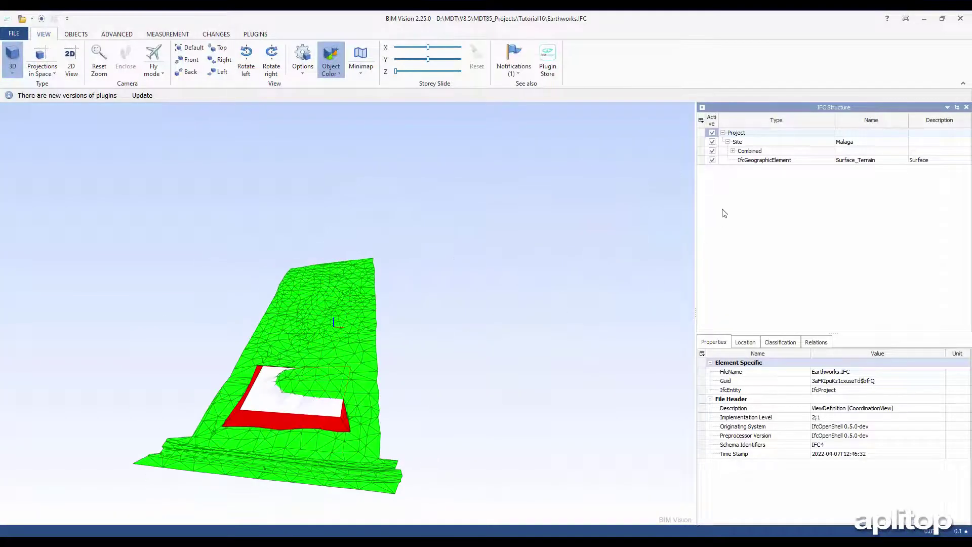
Examine the properties of the earthwork volume assembly, its cut and fill elements, and the earthworks surface assembly in the IFC viewer.
left_click(733, 151)
left_click(738, 170)
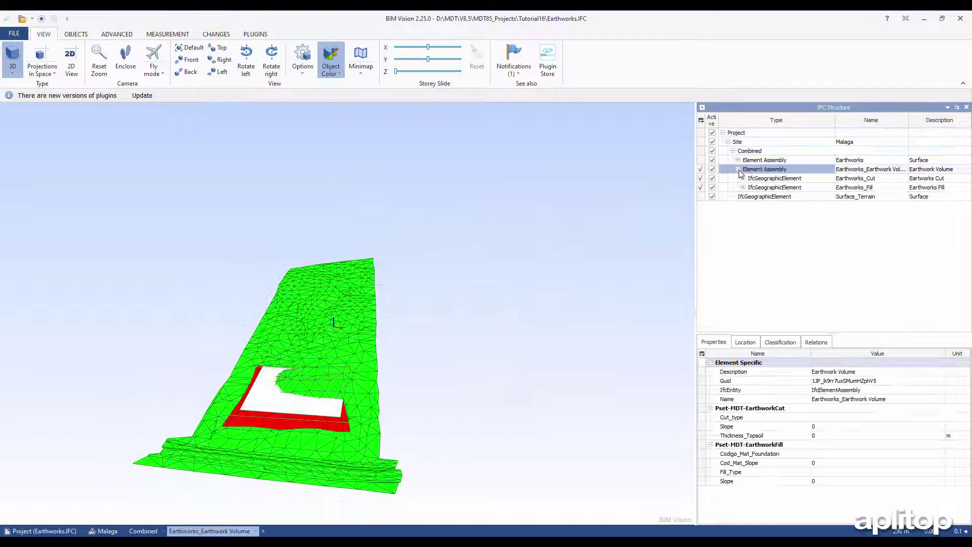
left_click(773, 177)
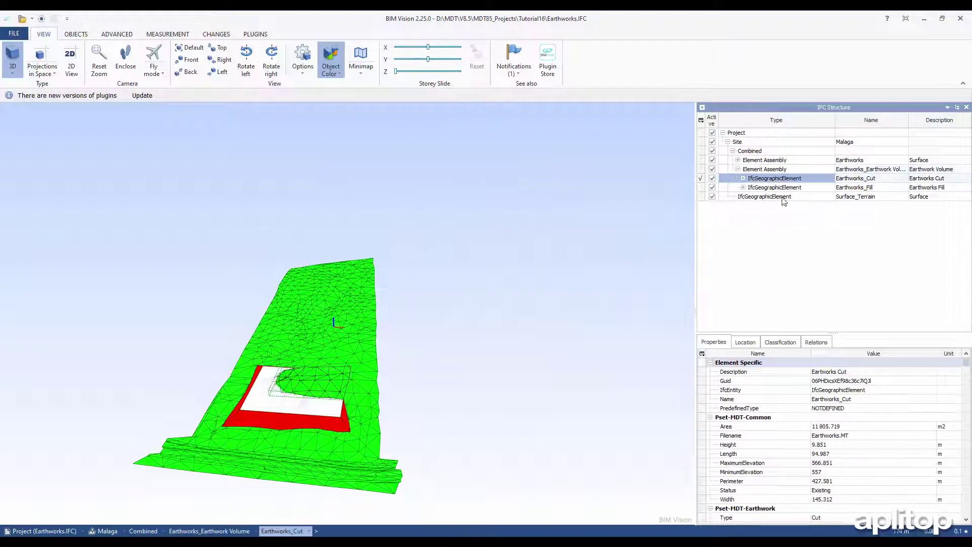
left_click(965, 522)
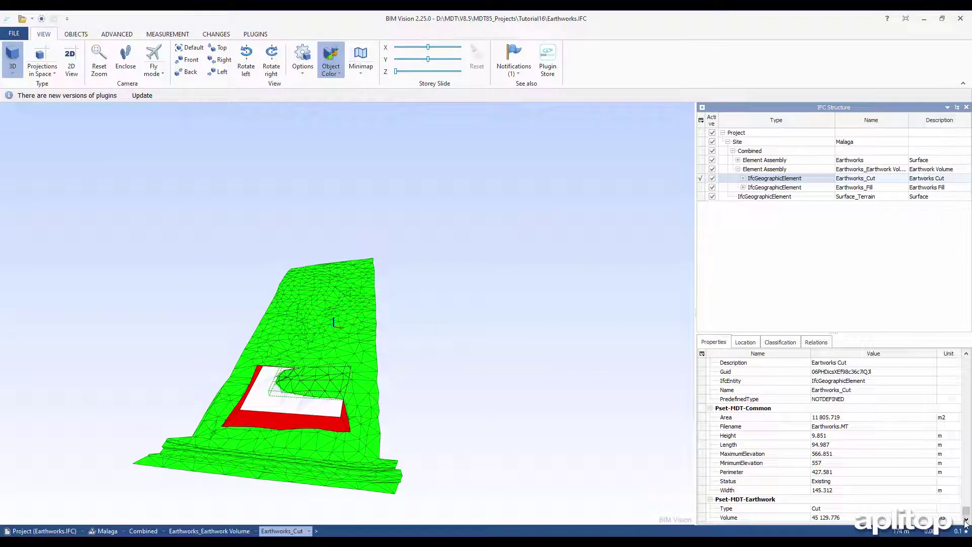
left_click(794, 188)
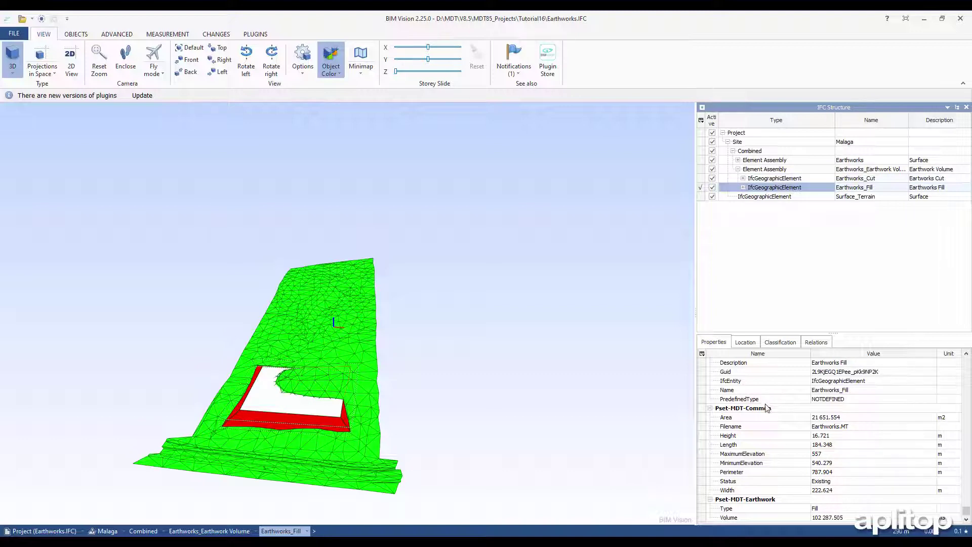
left_click(759, 171)
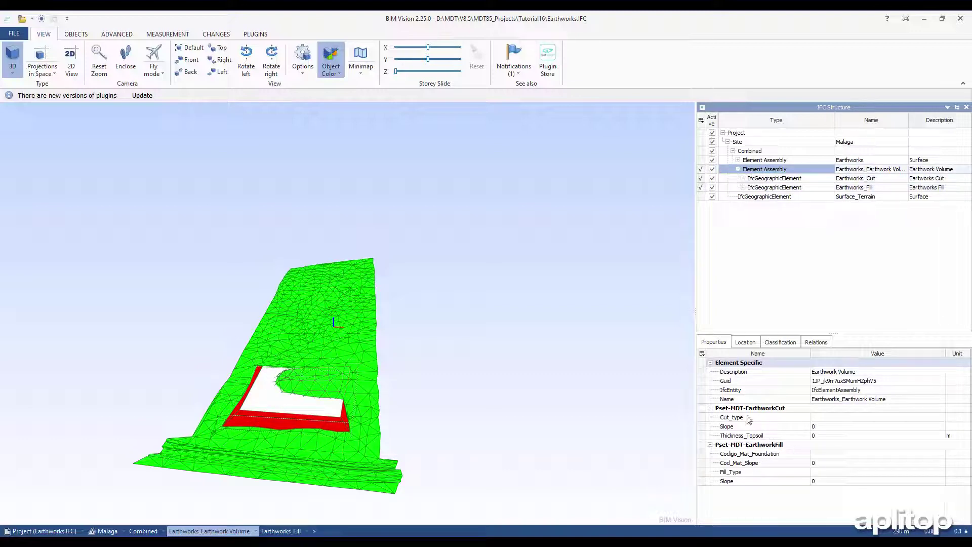
left_click(764, 161)
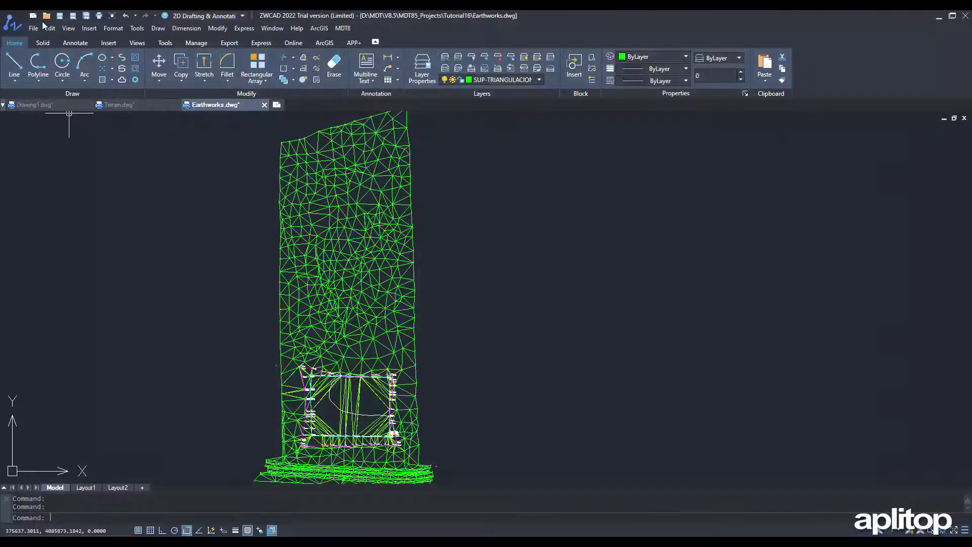
Open the Road.dwg drawing and start an IFC export for it.
left_click(45, 17)
double_click(80, 86)
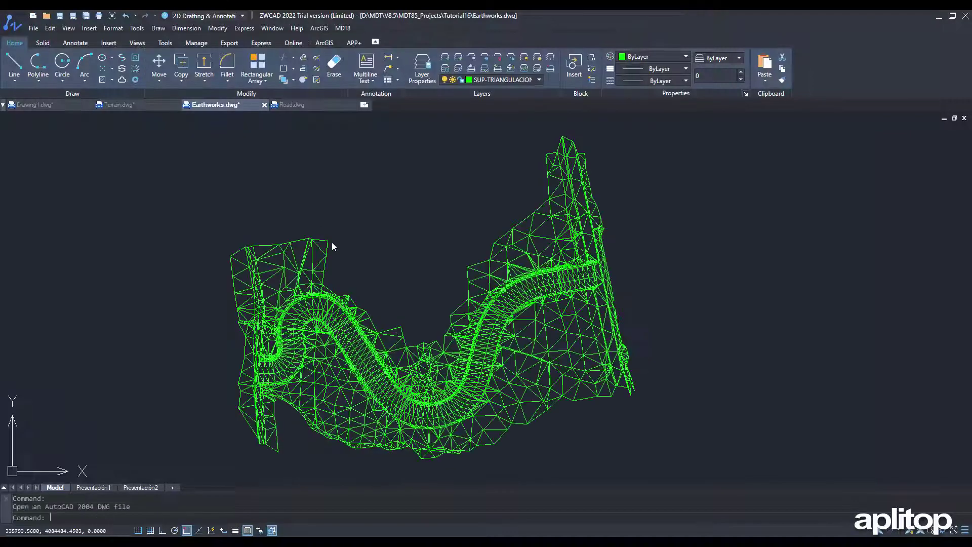
left_click(343, 27)
mouse_move(409, 346)
left_click(476, 372)
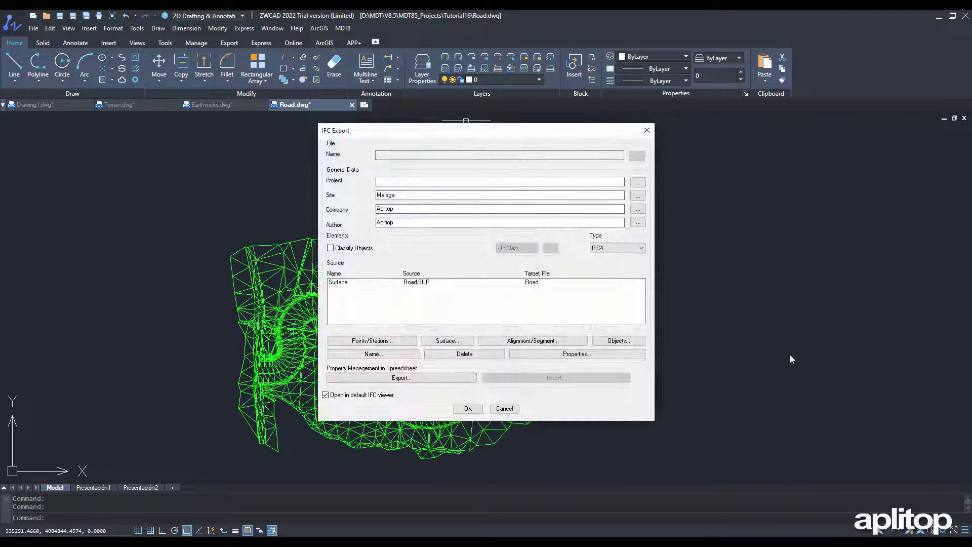
Set the Malaga site's coordinate reference system to the ETRS89-UTM 30 favorite and confirm the site data.
left_click(638, 196)
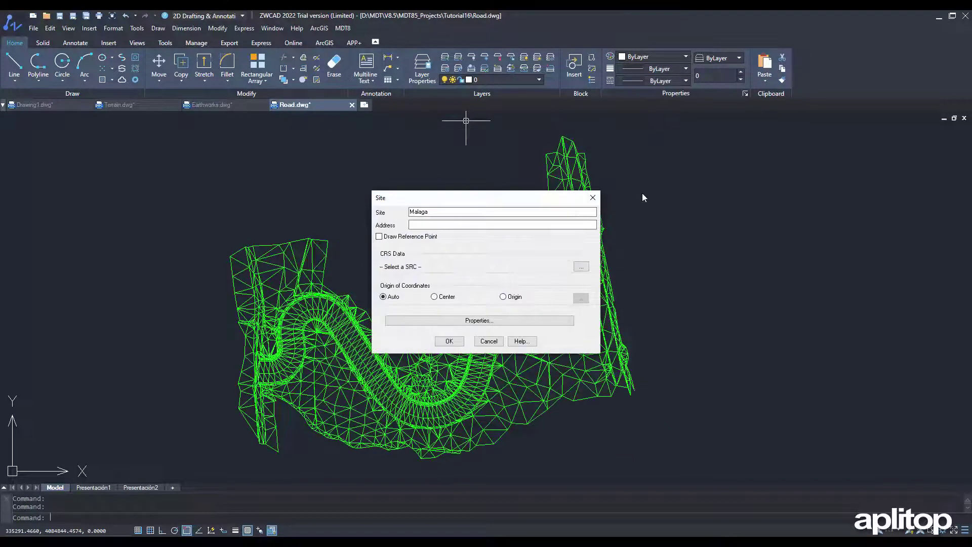
left_click(581, 267)
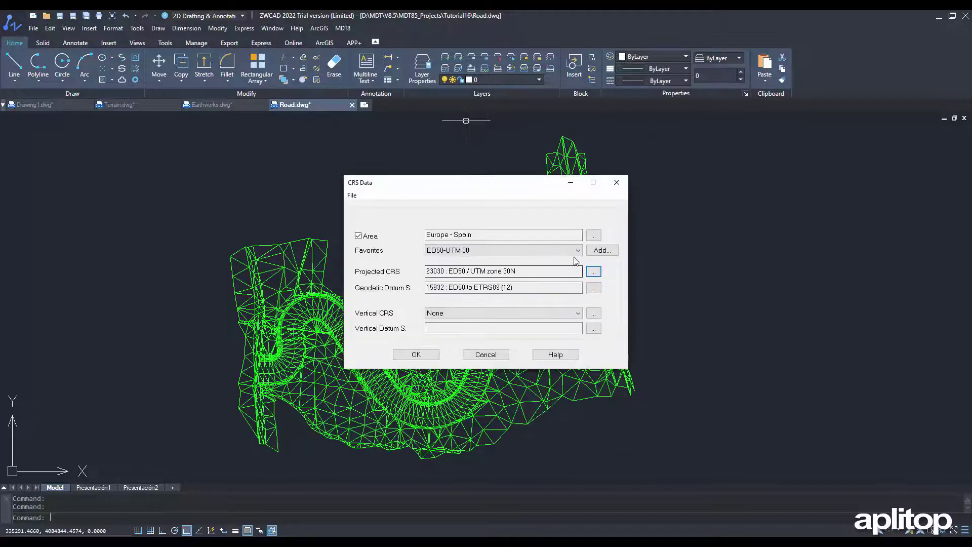
left_click(576, 251)
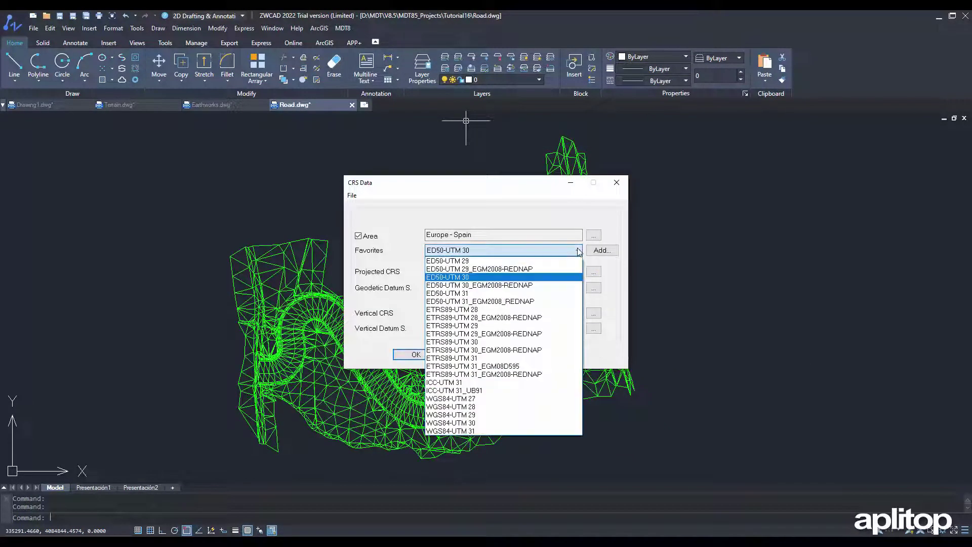
left_click(524, 342)
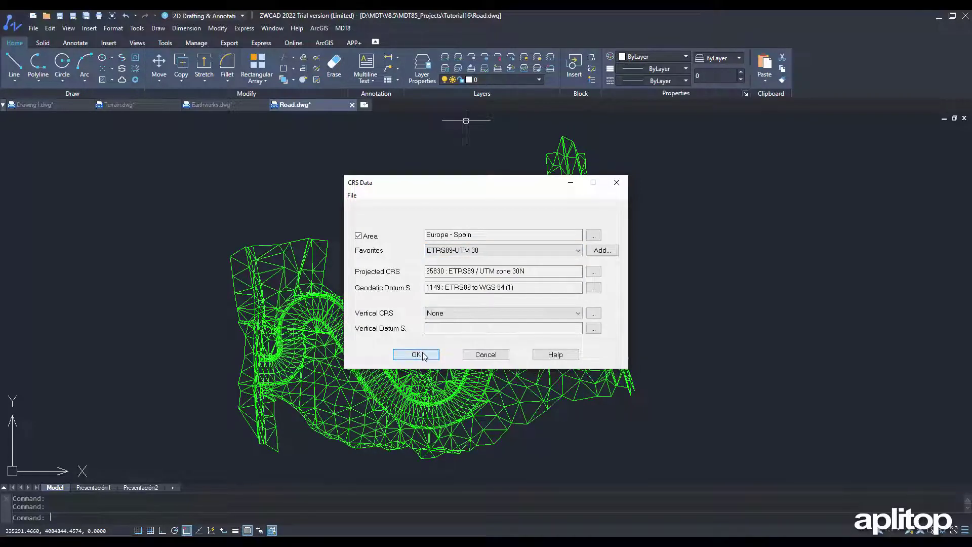
left_click(423, 355)
left_click(448, 340)
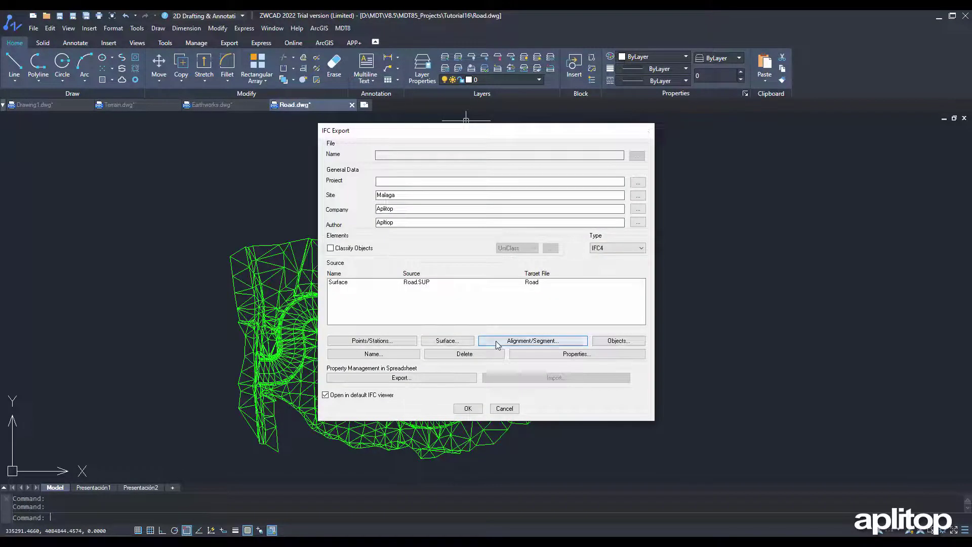
Add the Roadbed.SEG segment to the export sources and save the export as Road.IFC.
left_click(496, 344)
double_click(449, 229)
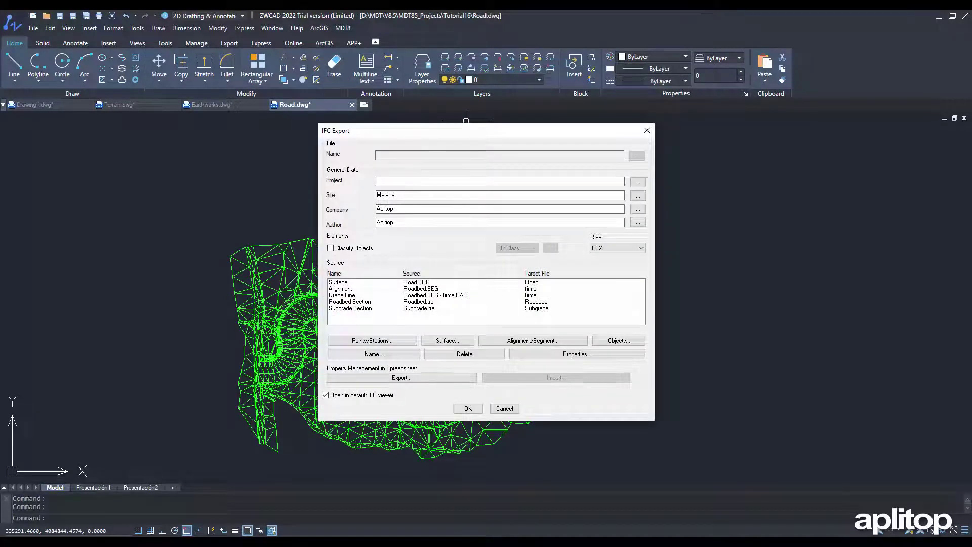
left_click(468, 408)
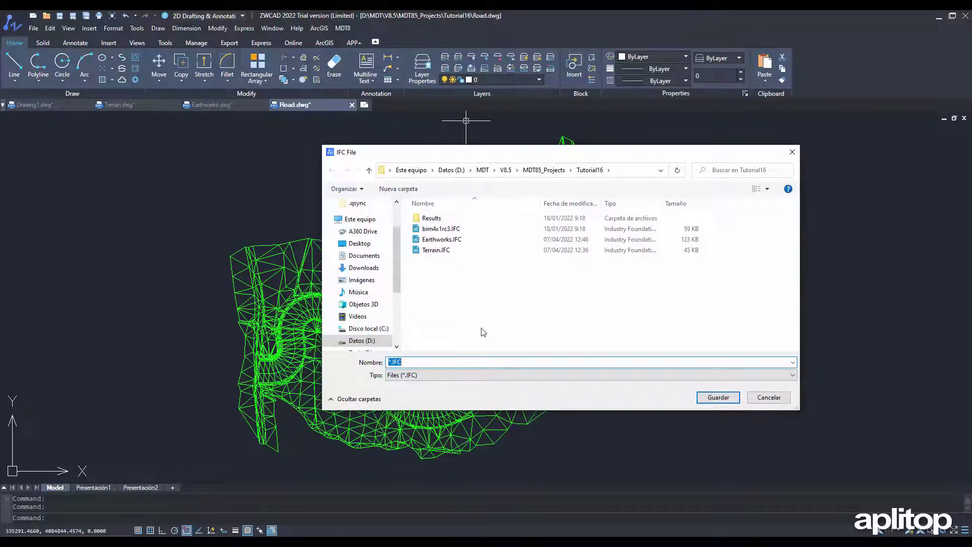
type("Road")
key("Return")
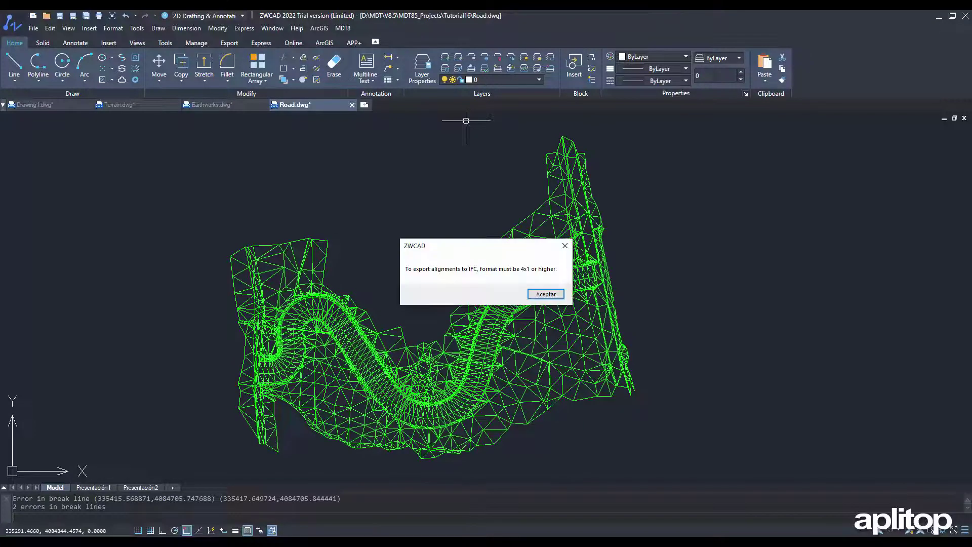
left_click(545, 294)
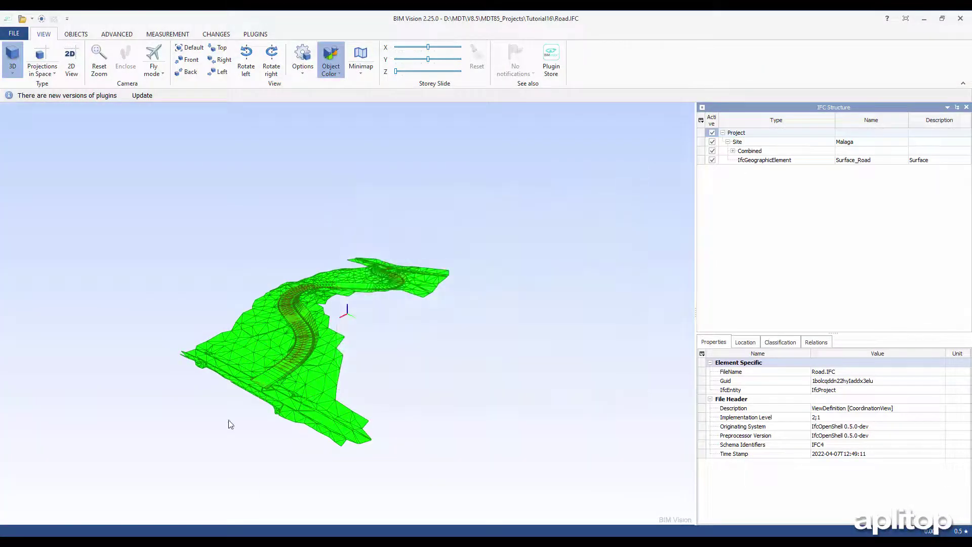
Inspect the road model in 3D and examine the Mezcla B. and Zahorra Natural roadbed layers in the IFC viewer.
left_click_drag(229, 421, 962, 364)
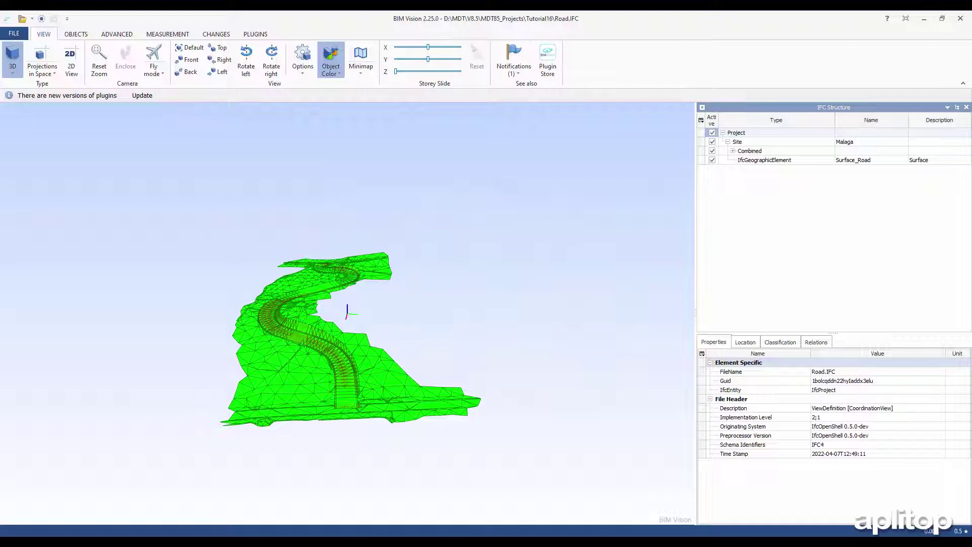
scroll(603, 343, "up", 2)
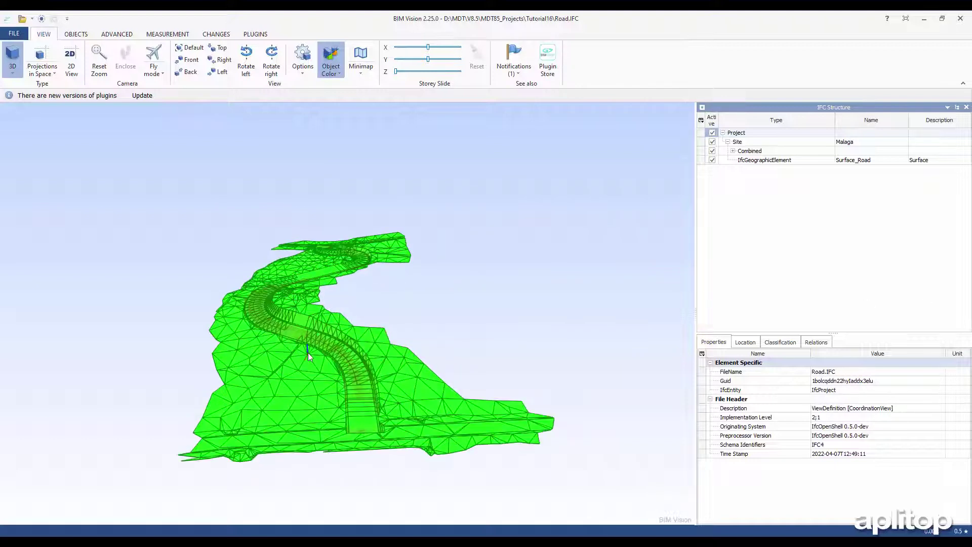
left_click(732, 151)
left_click(738, 170)
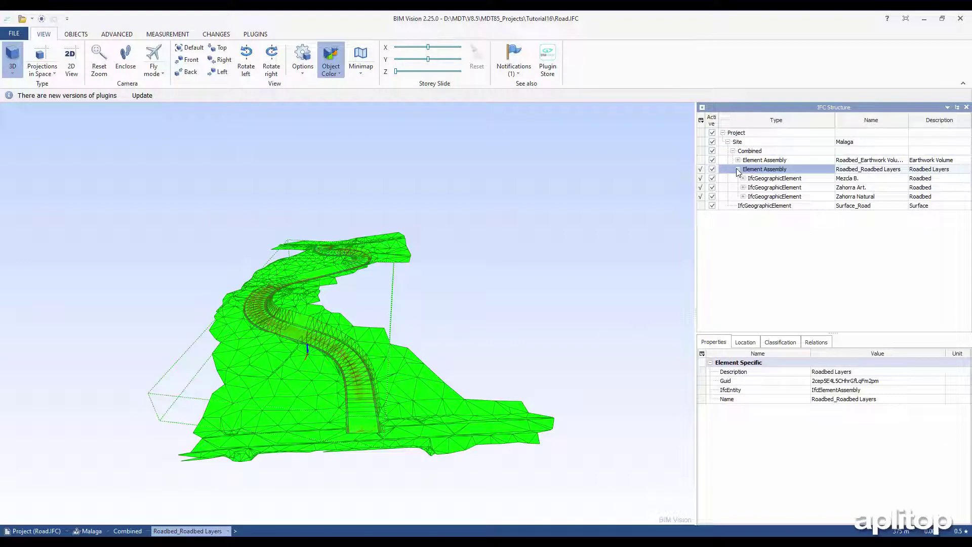
left_click(765, 180)
left_click(767, 196)
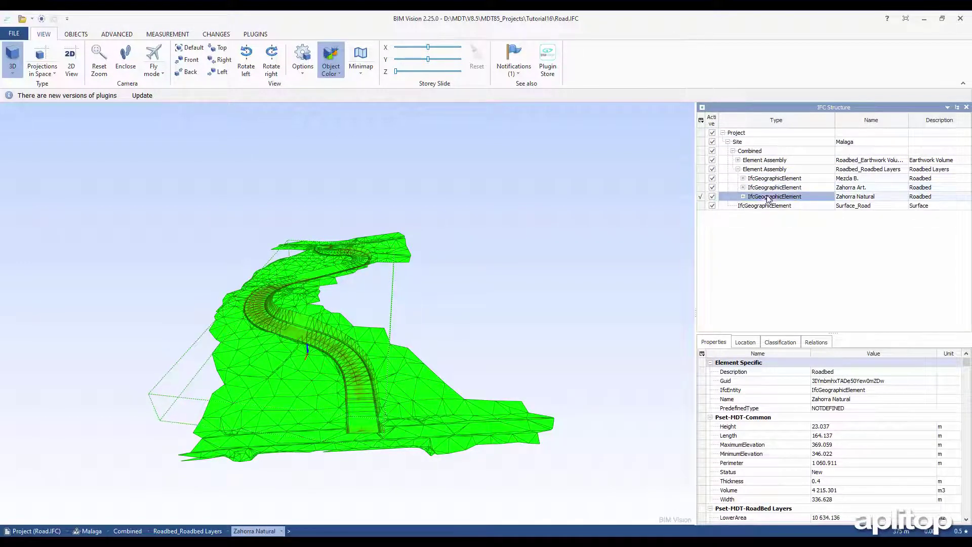
Hide the Surface_Road terrain, examine the Zahorra Art. roadbed layer and the road in 3D, and close the IFC viewer.
left_click(714, 161)
left_click(712, 205)
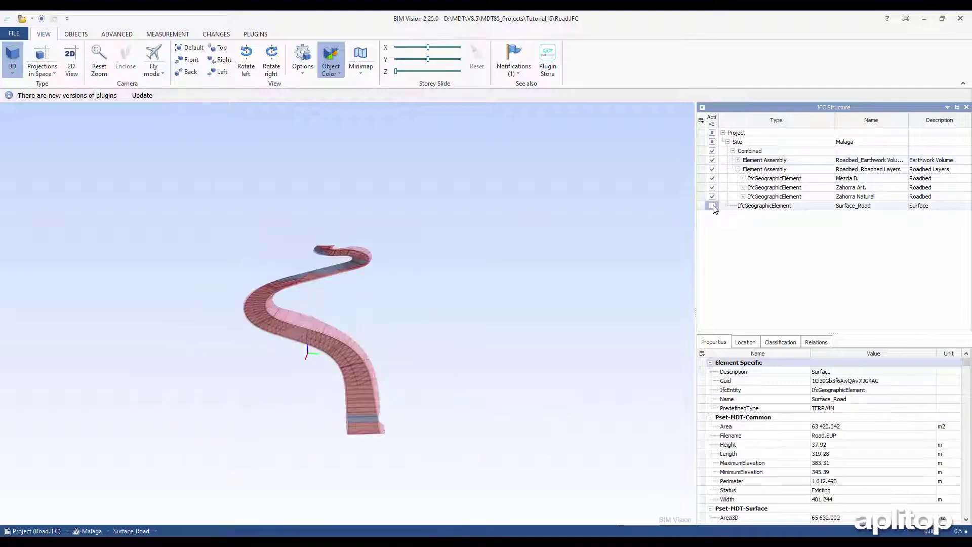
scroll(313, 378, "up", 2)
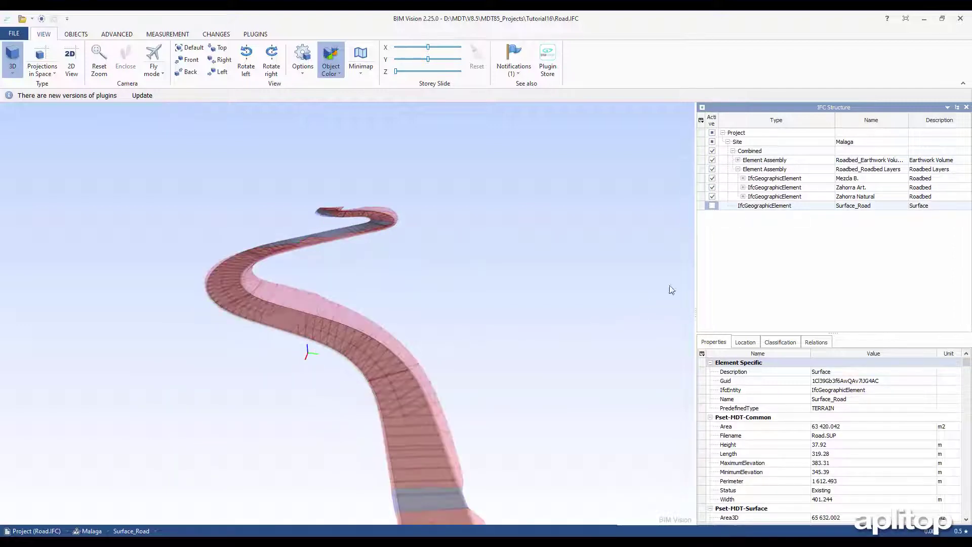
left_click(761, 189)
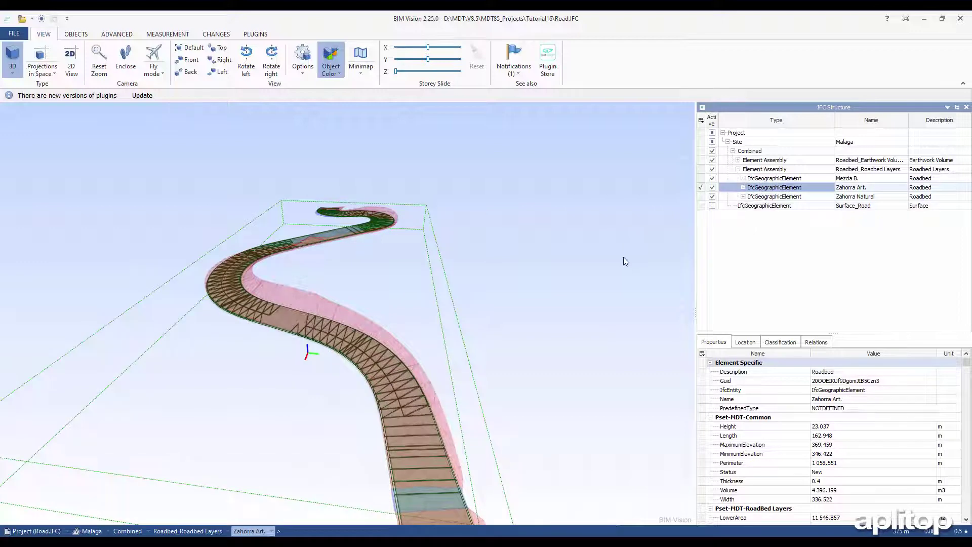
left_click_drag(624, 257, 580, 239)
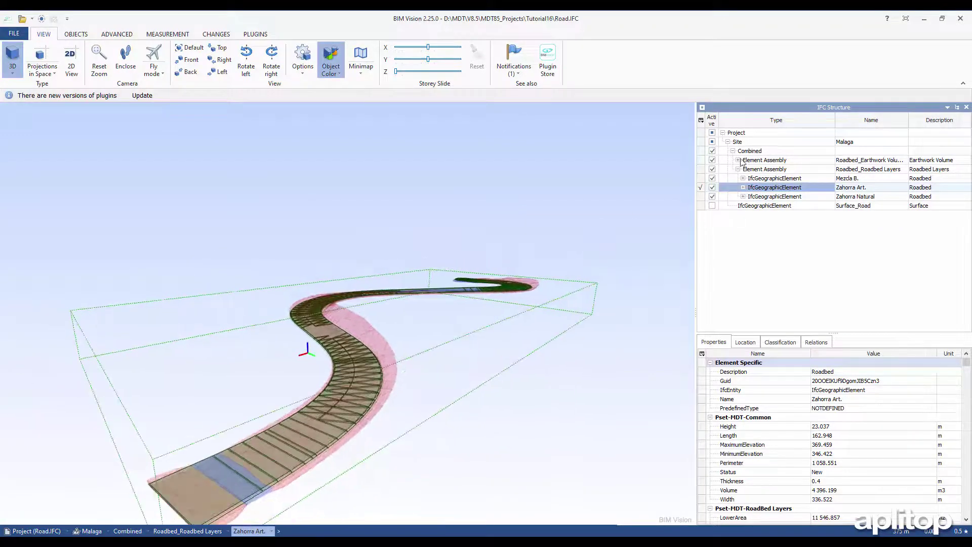
left_click(959, 18)
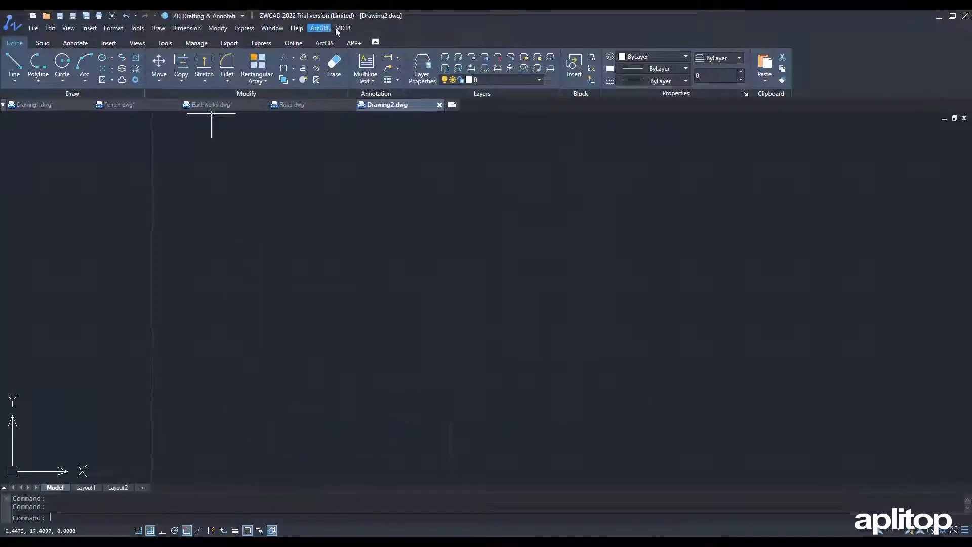
Import bim4x1rc3.IFC into Drawing2.dwg with its surface, alignment and grade line, drawing the complete surface in 3D on the SRF-TRIANGULATION layer.
left_click(343, 29)
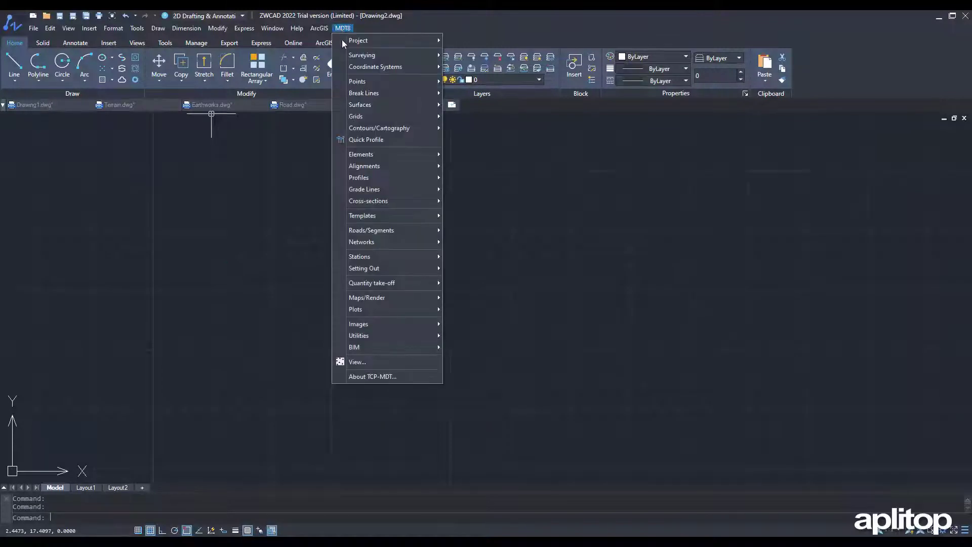
mouse_move(387, 347)
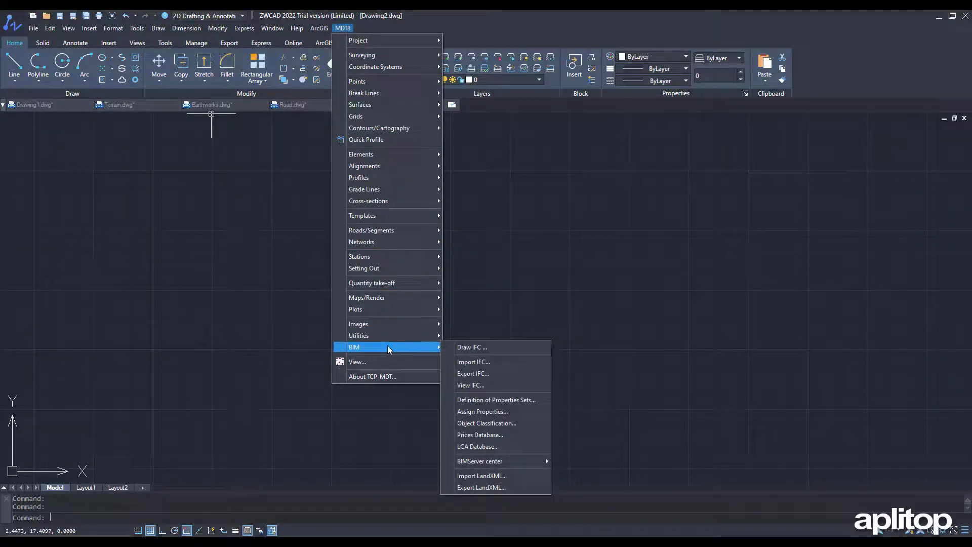
left_click(460, 362)
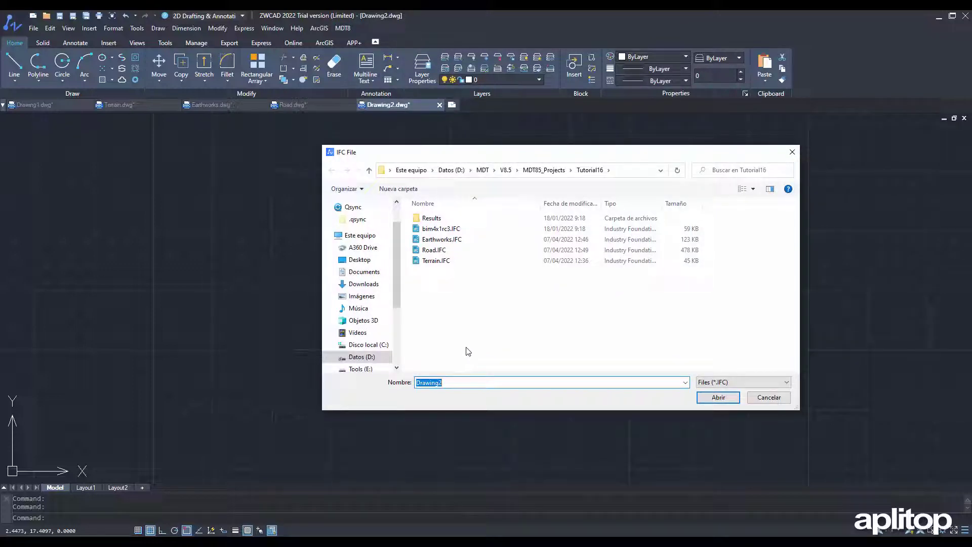
left_click(445, 228)
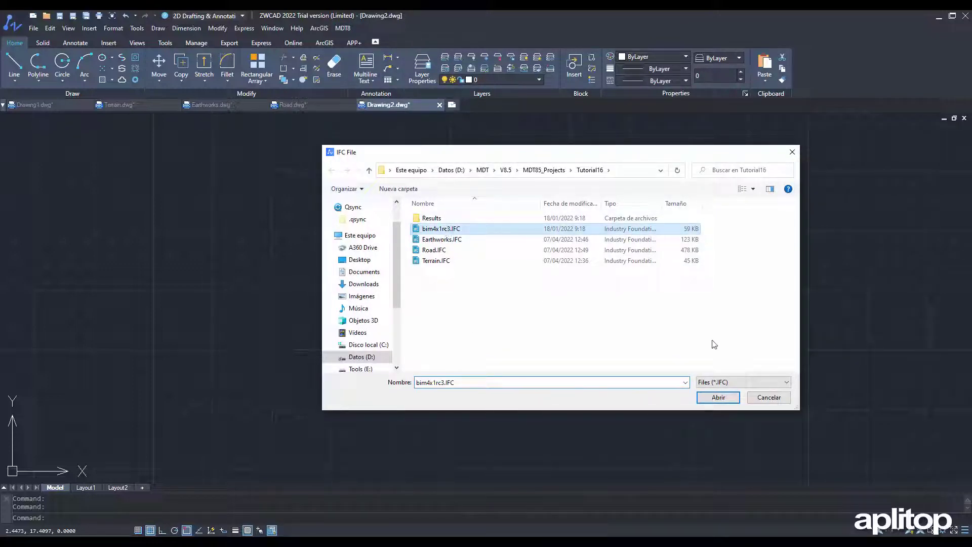
left_click(717, 396)
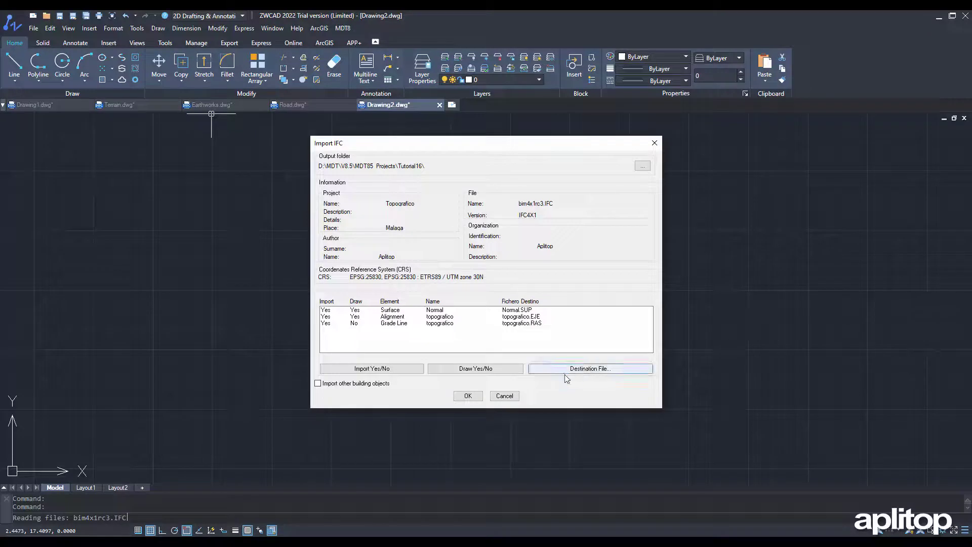
left_click(468, 396)
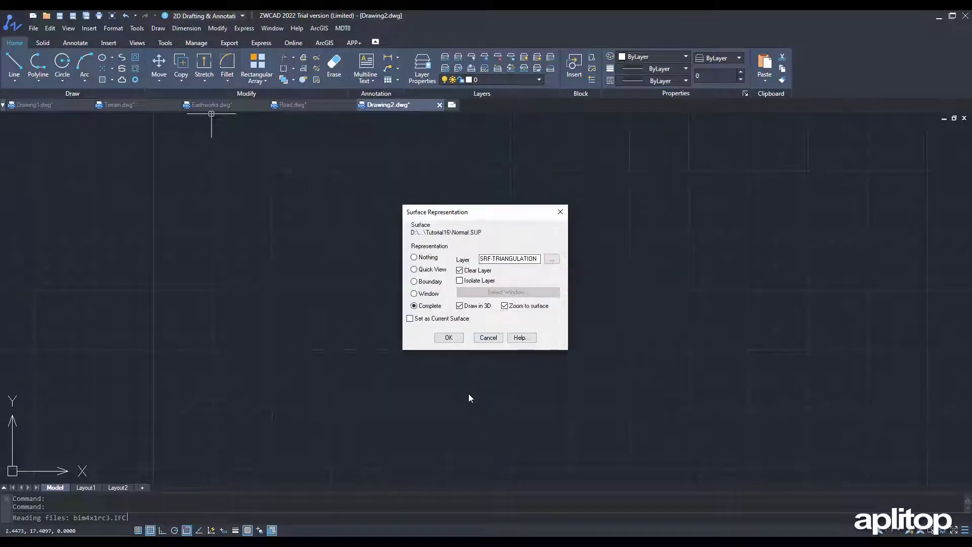
left_click(447, 337)
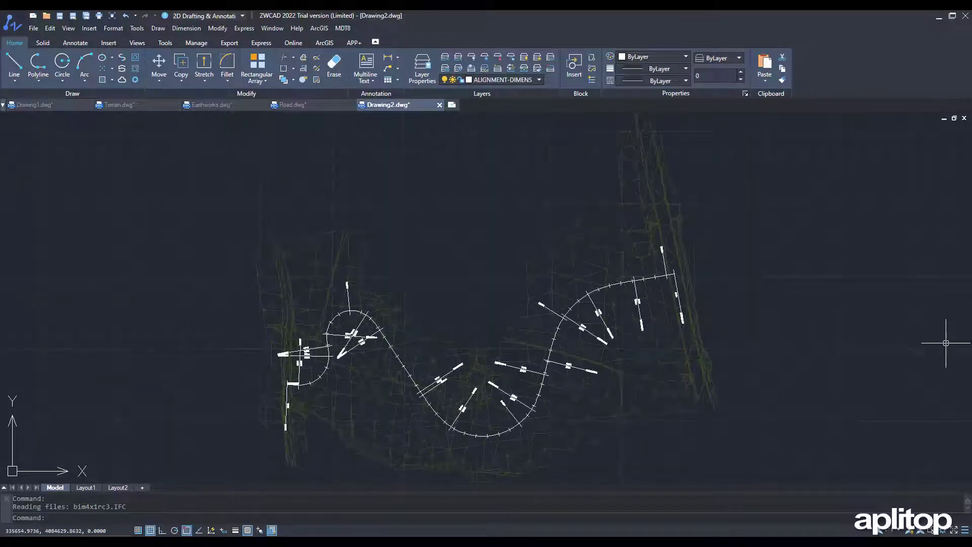